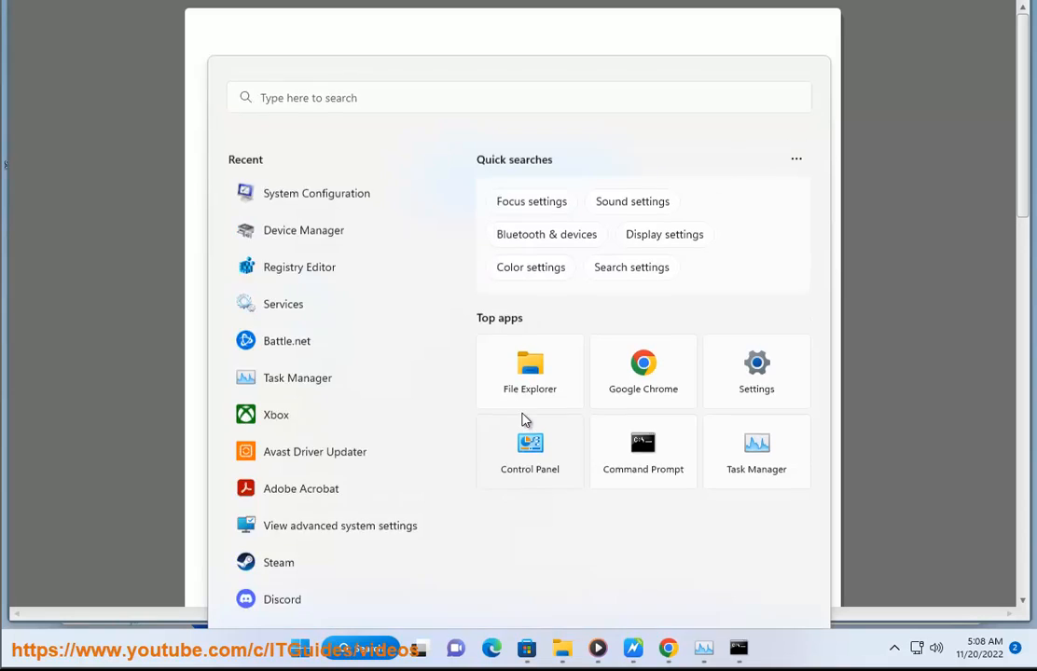
Open the Printer troubleshooter among all Troubleshooting categories in Control Panel, show its advanced repair option, and close it without running it.
type("TR")
left_click(199, 99)
left_click(132, 123)
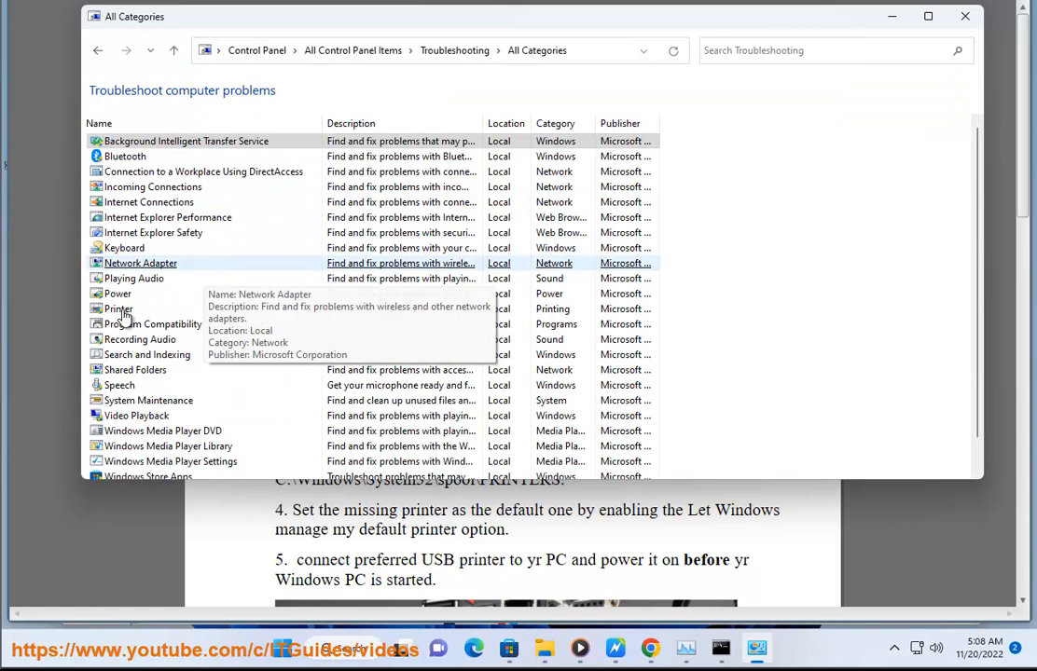
left_click(125, 311)
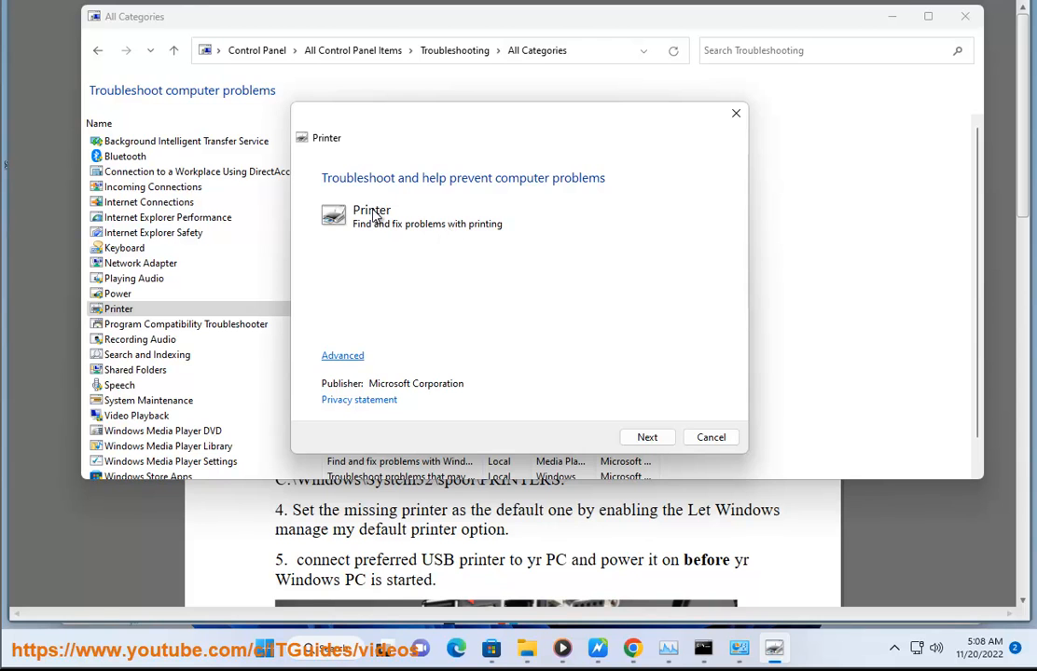
left_click(341, 356)
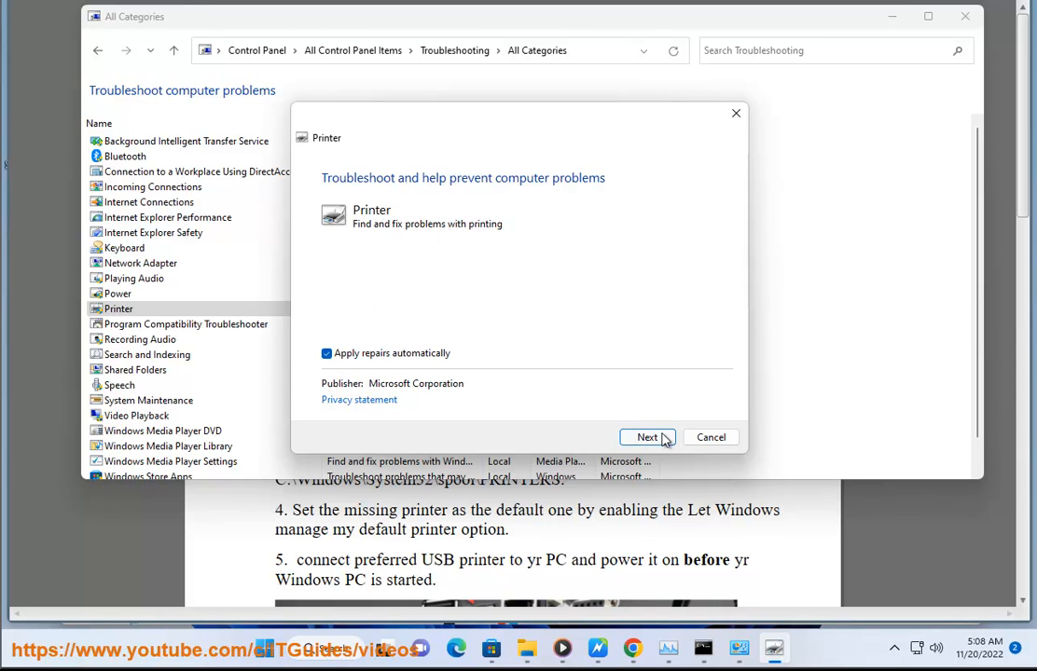
left_click(710, 437)
left_click(966, 17)
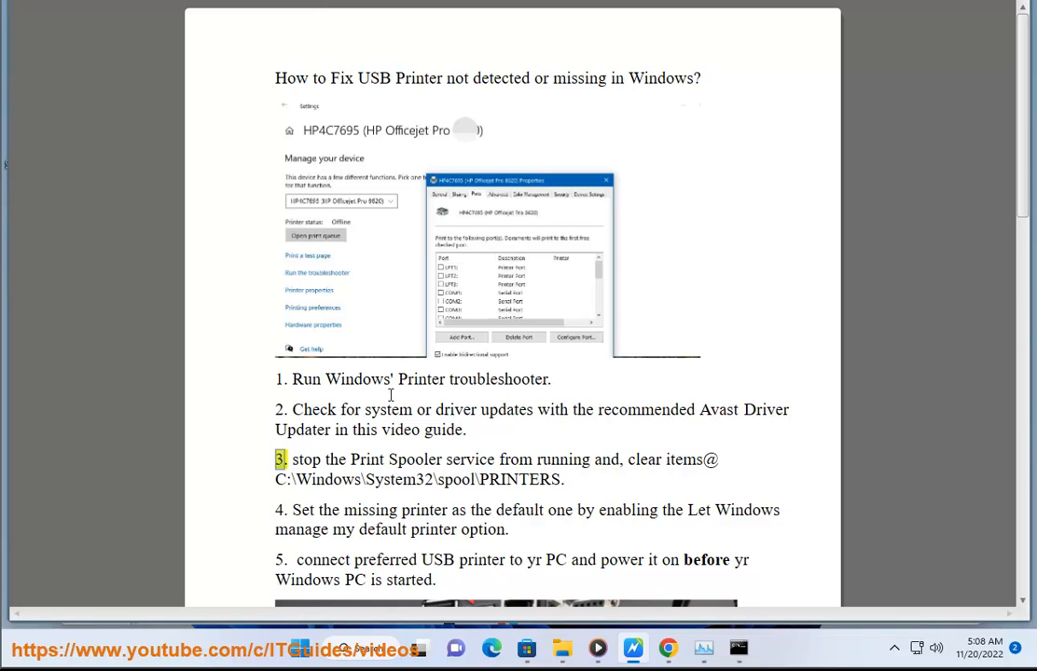
Open Windows Update in Settings and check for system updates.
left_click(394, 408)
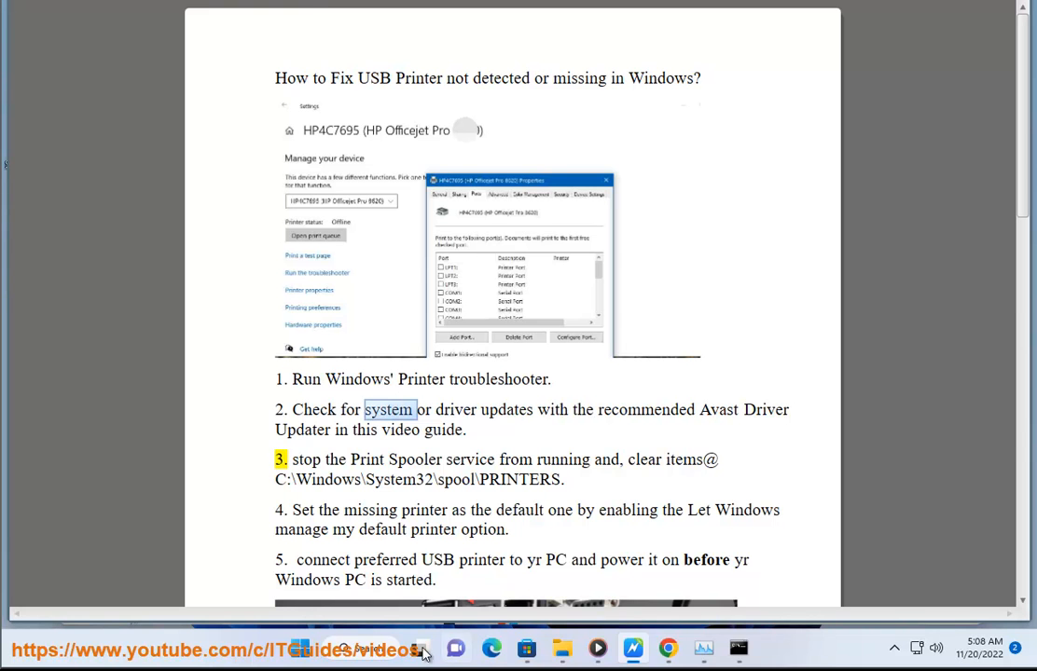
left_click(301, 655)
left_click(489, 226)
left_click(921, 71)
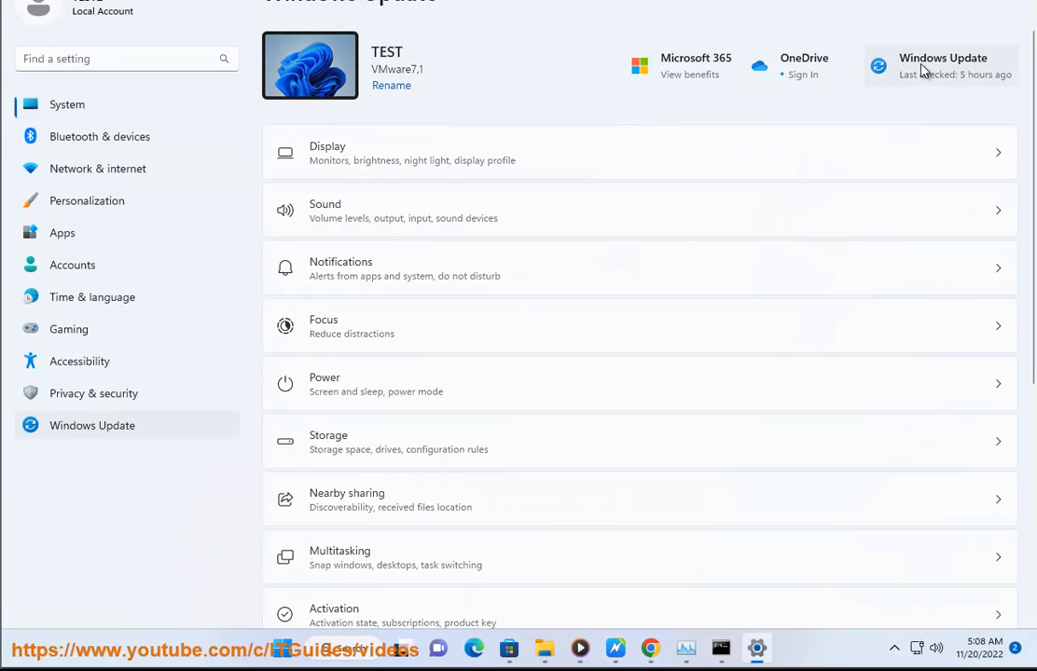
left_click(1005, 65)
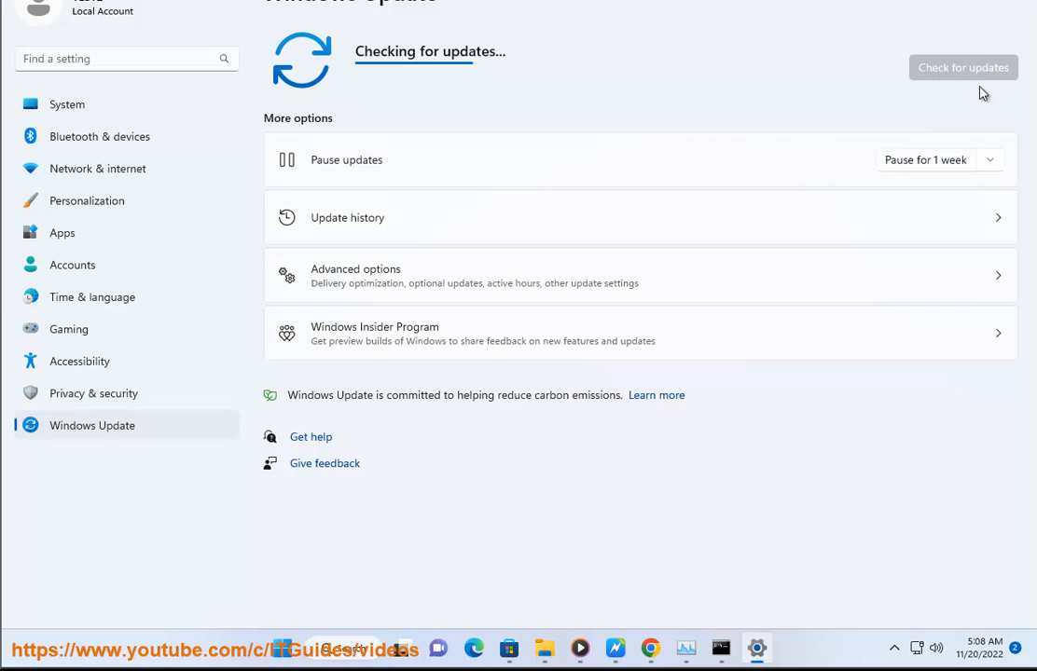
Open Avast Driver Updater, start a new driver scan, and return to the guide document.
left_click(354, 653)
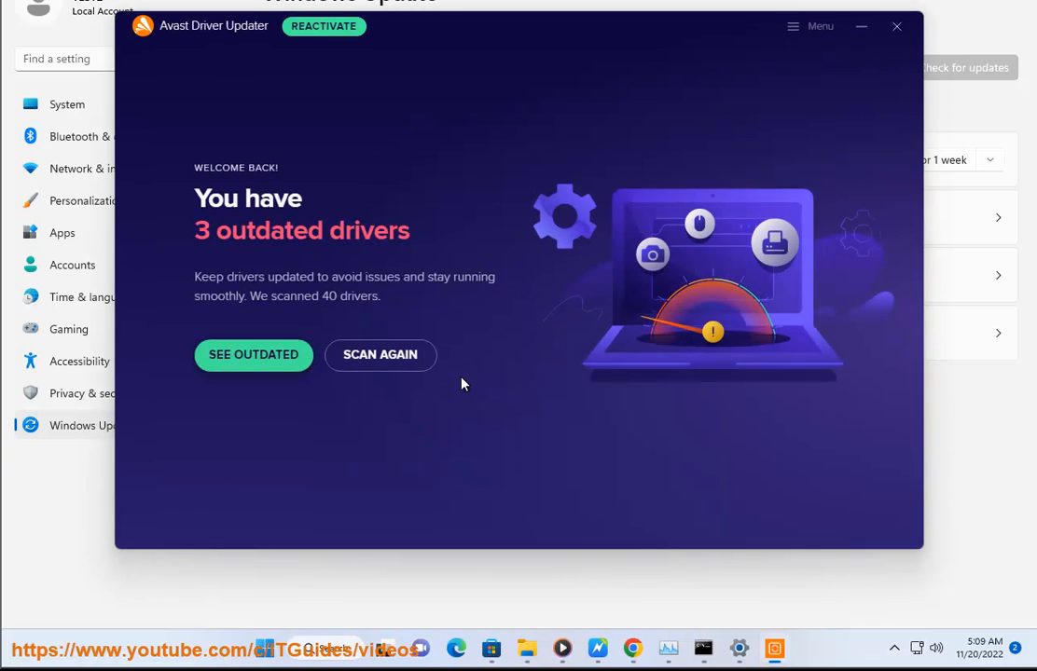
left_click(379, 354)
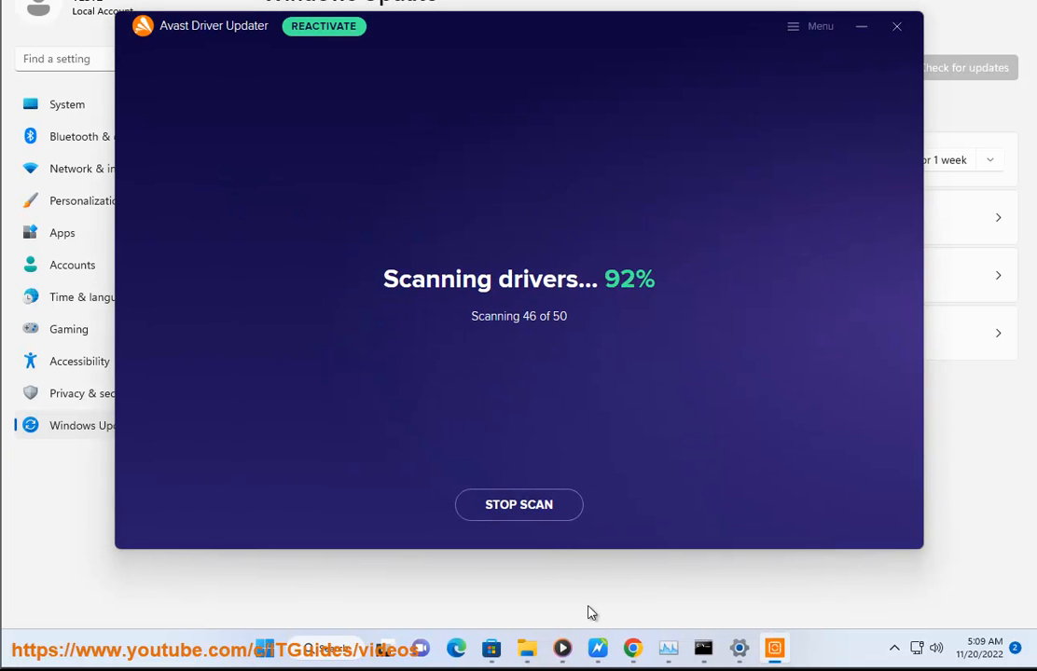
left_click(598, 650)
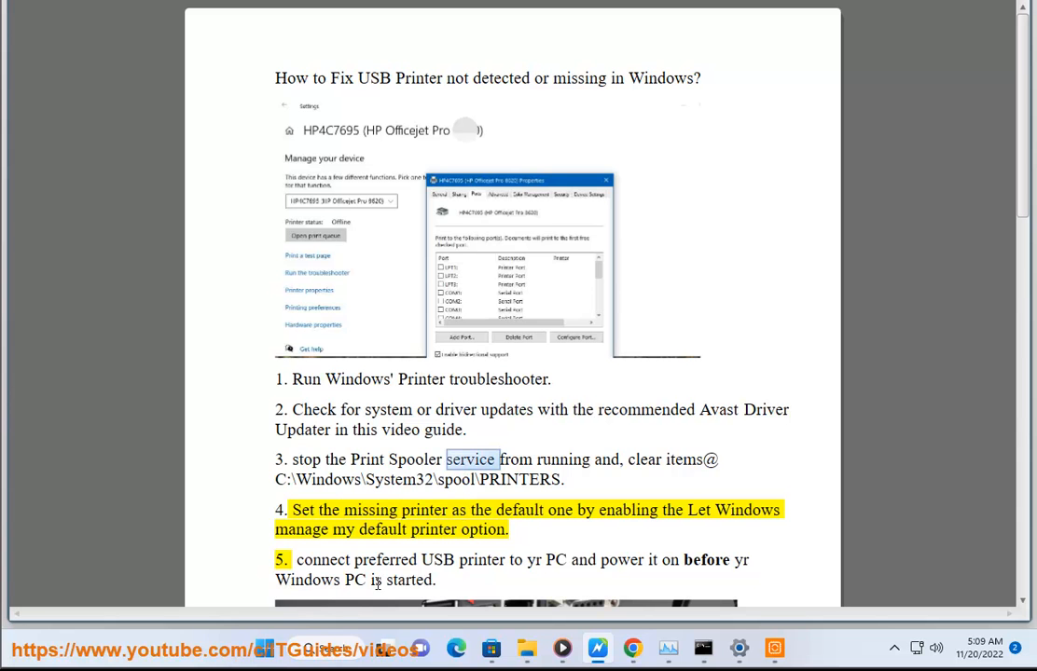
Open the Services app and stop the Print Spooler service.
left_click(321, 648)
type("SERvices")
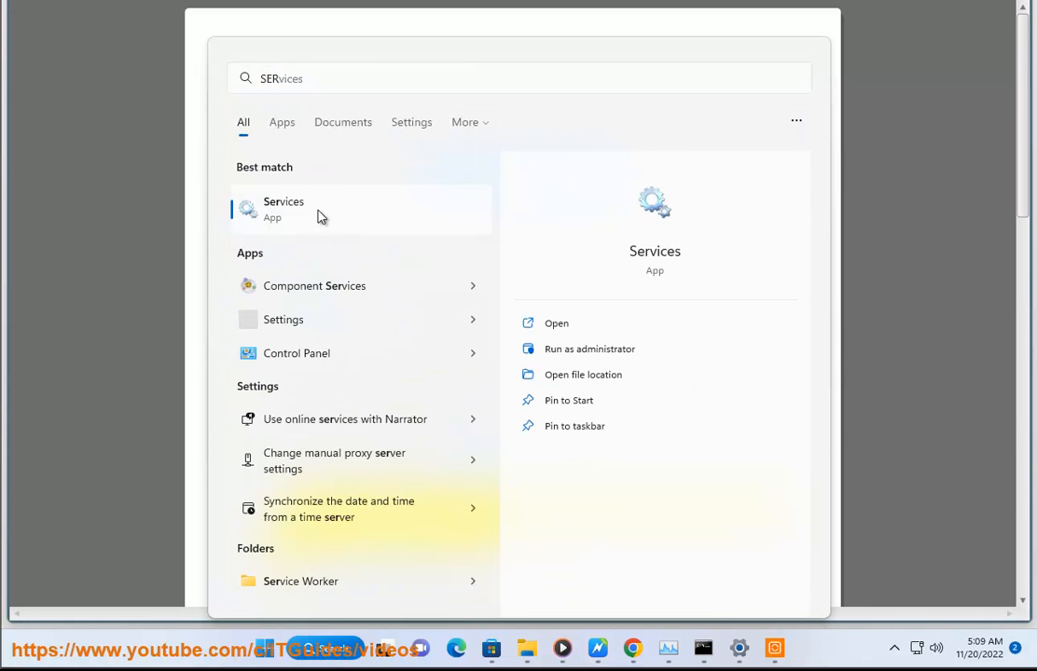
left_click(320, 216)
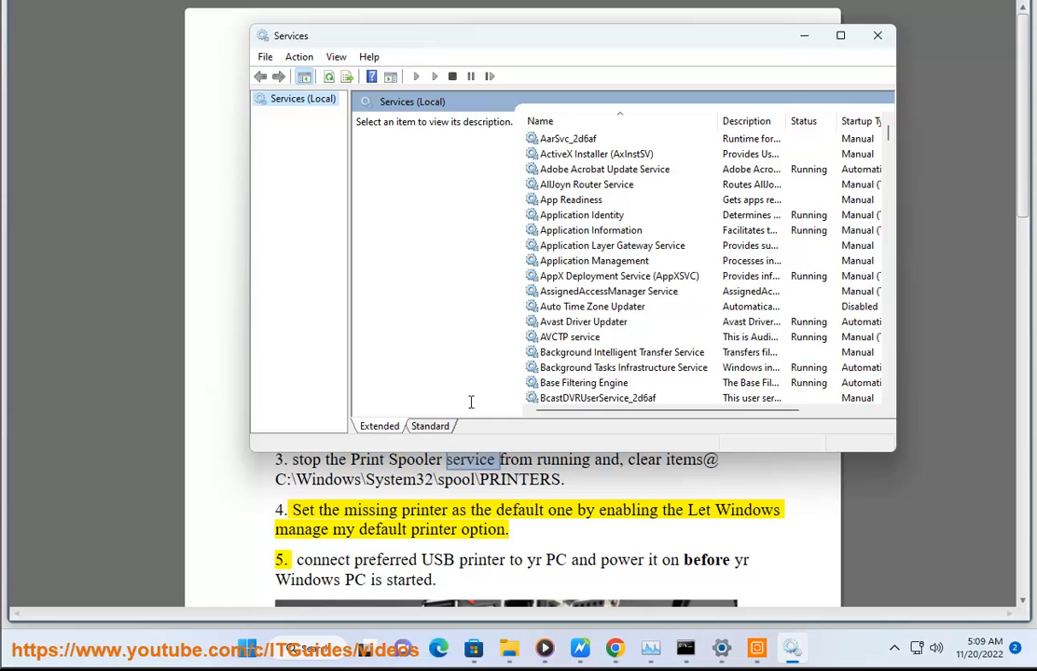
key("p")
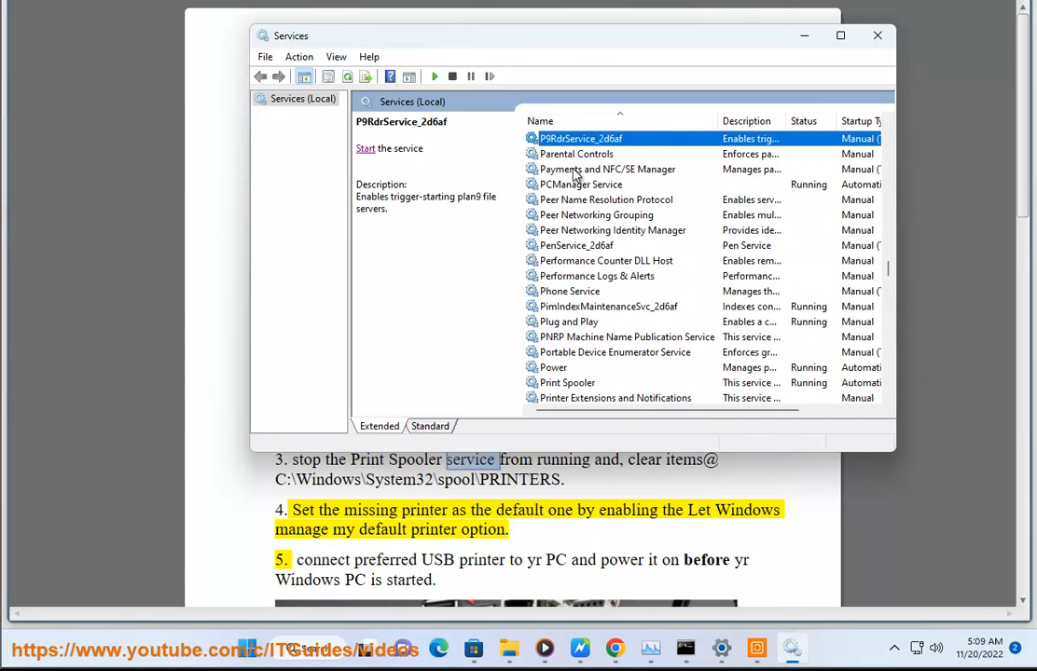
left_click(567, 384)
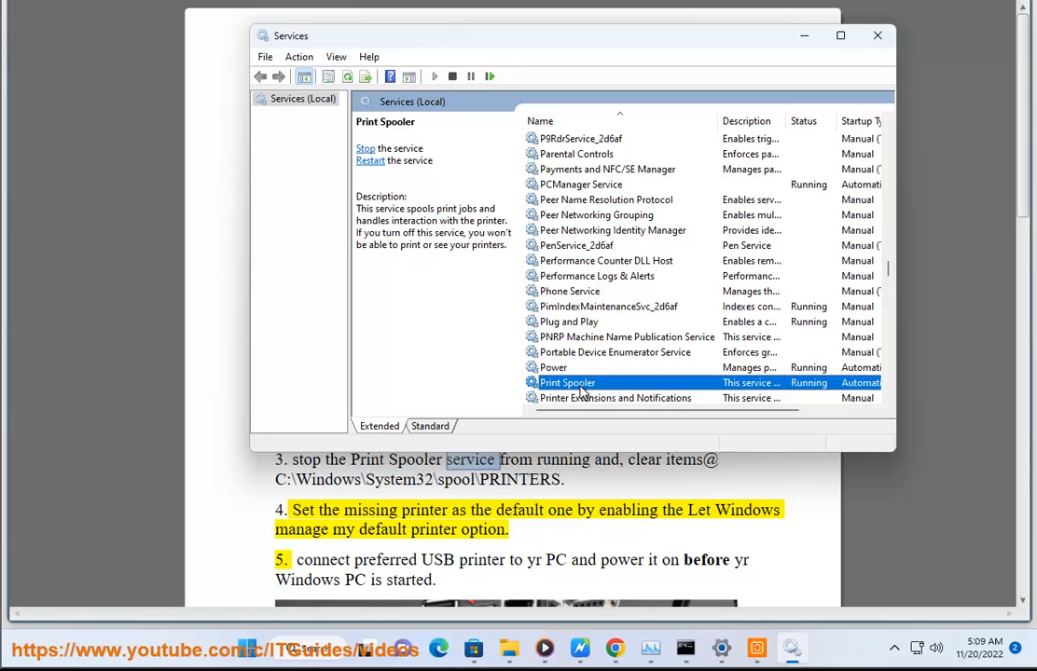
left_click(366, 149)
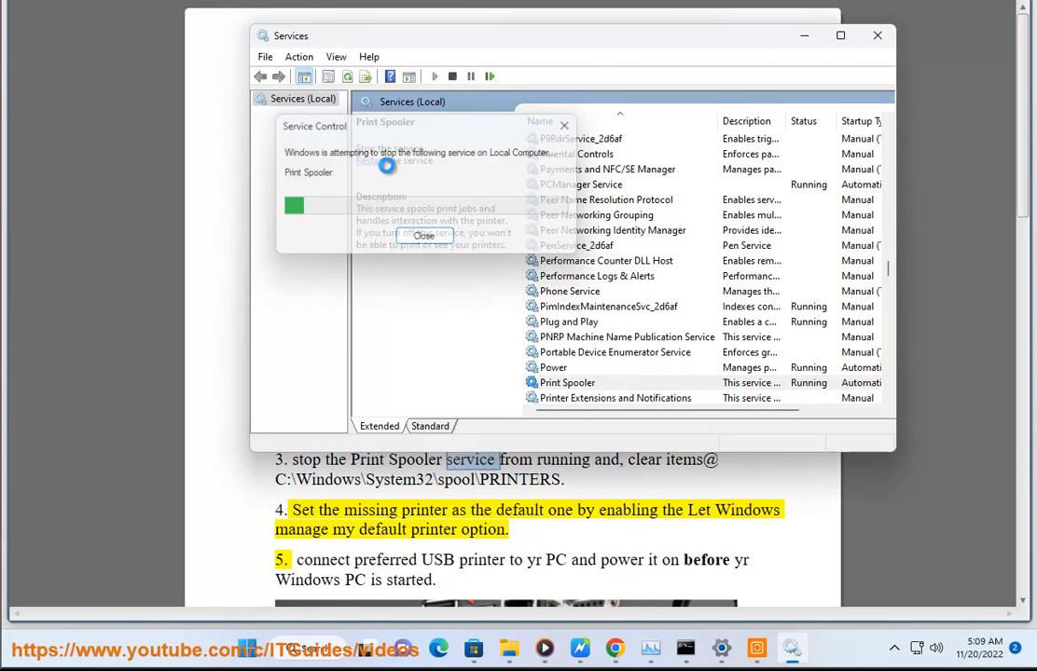
left_click(564, 388)
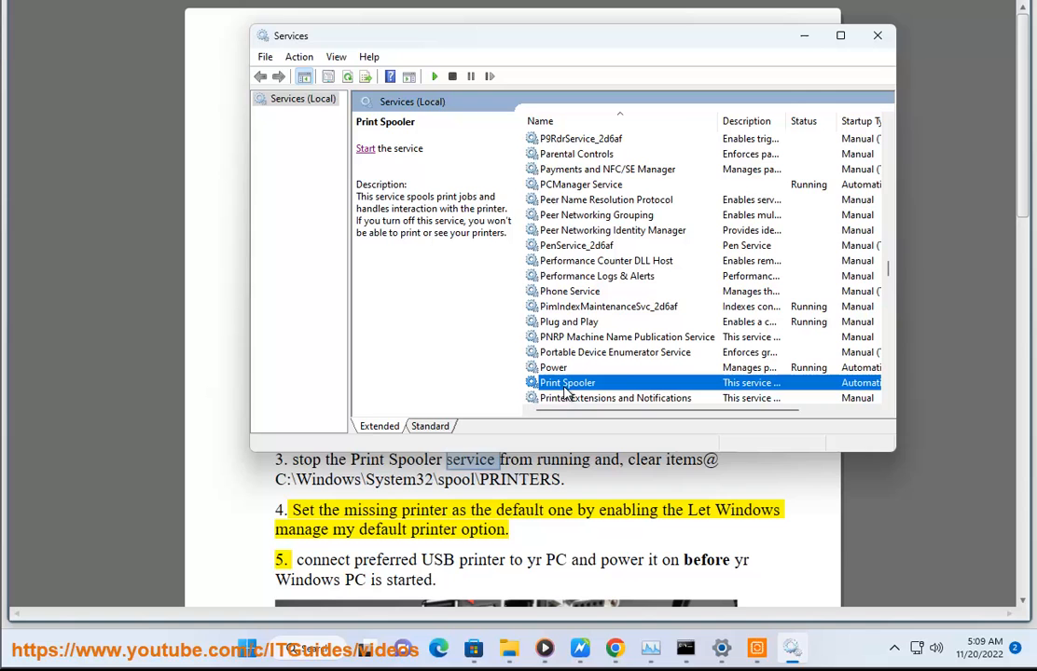
Copy the path C:\Windows\System32\spool\PRINTERS from the guide, open it in File Explorer with permanent access granted, and leave the folder after checking for items.
left_click(647, 529)
left_click_drag(542, 480, 276, 479)
key("ctrl+c")
left_click(509, 648)
left_click(456, 86)
key("ctrl+v")
key("Return")
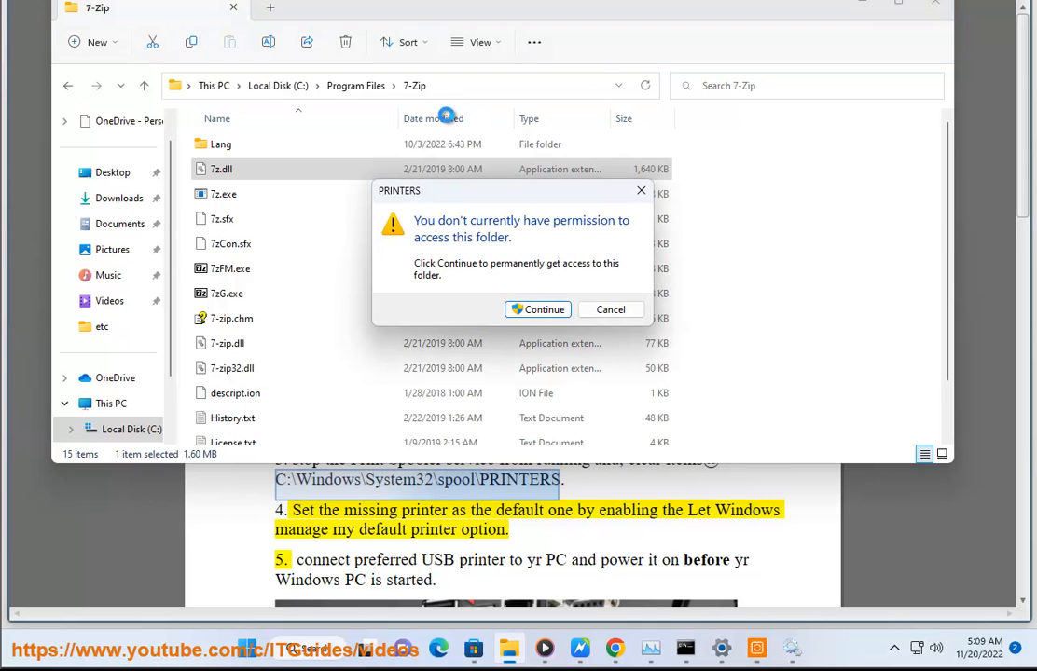
left_click(538, 310)
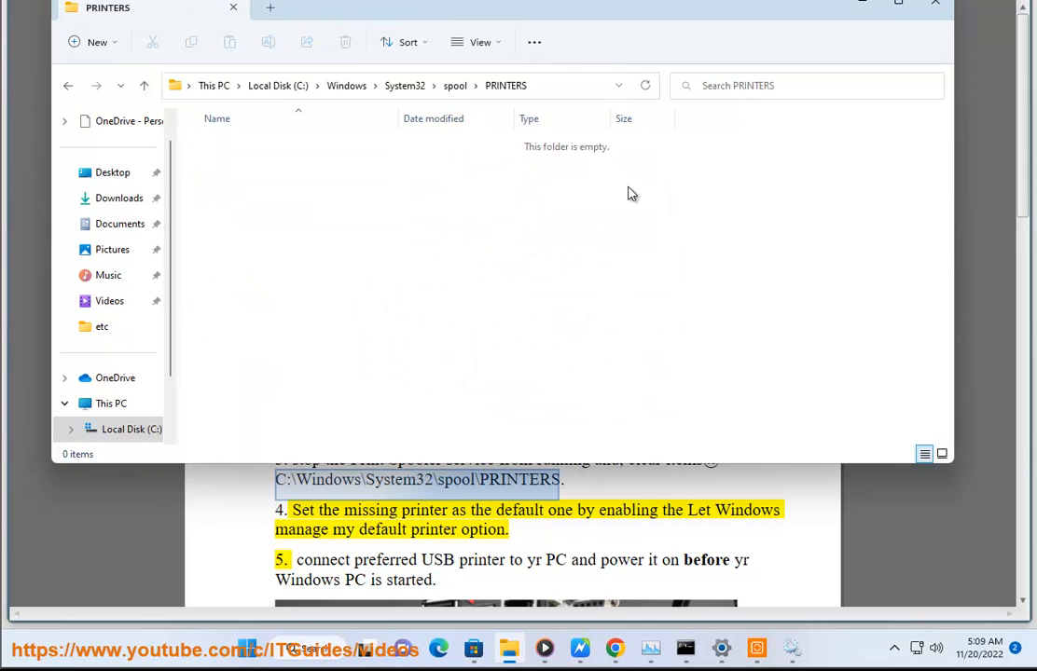
left_click_drag(548, 223, 174, 94)
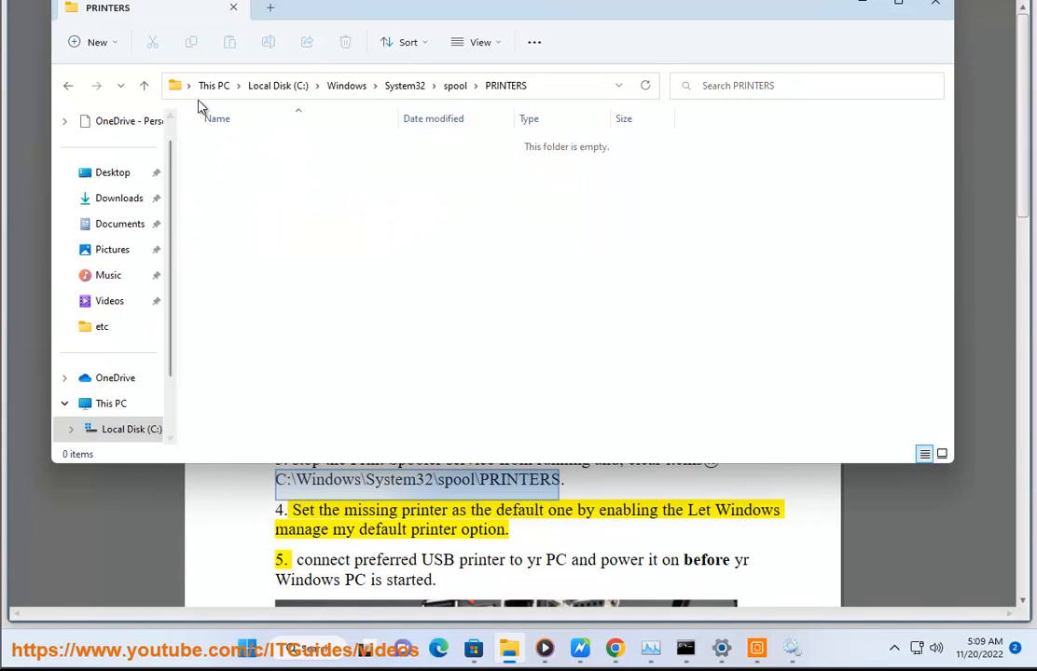
left_click(858, 17)
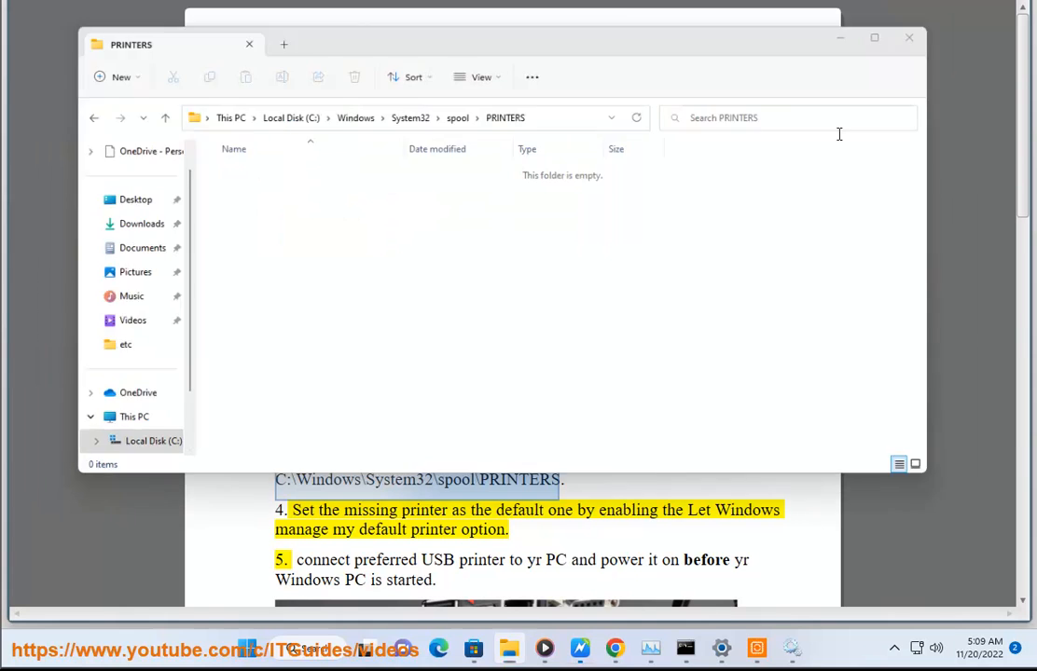
Return to Services, start the Print Spooler service again, and go back to the guide document.
left_click(792, 645)
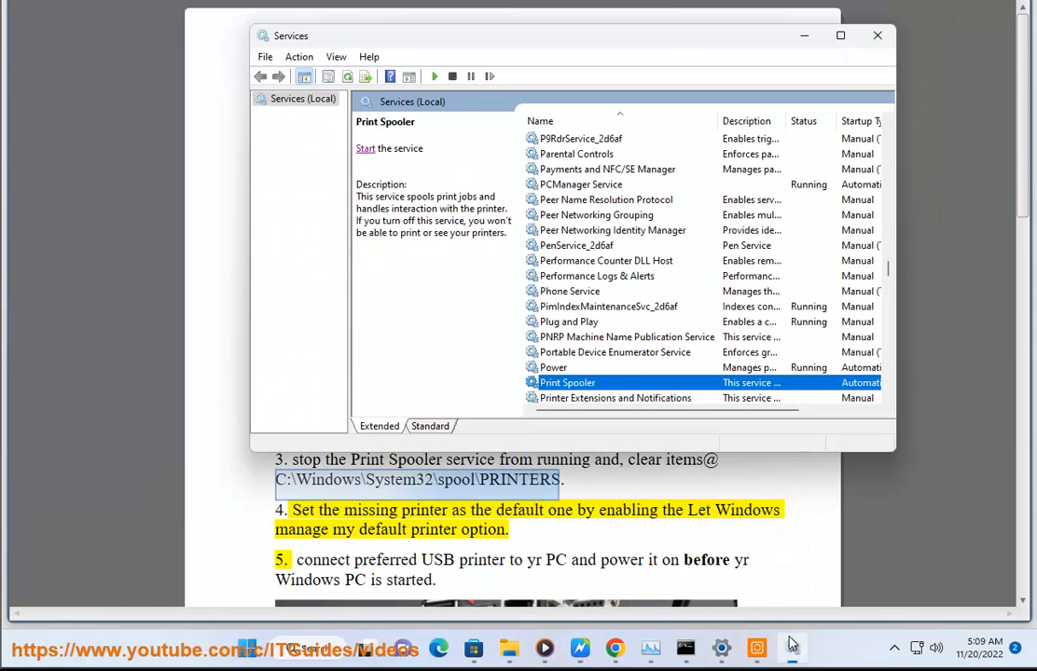
right_click(580, 382)
left_click(617, 395)
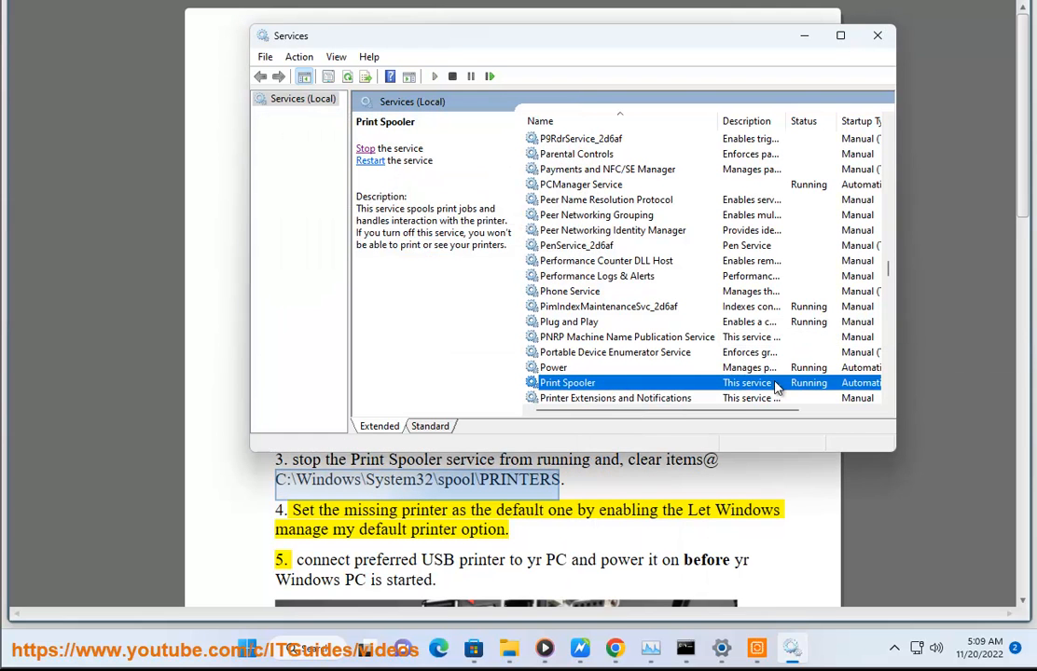
left_click(580, 648)
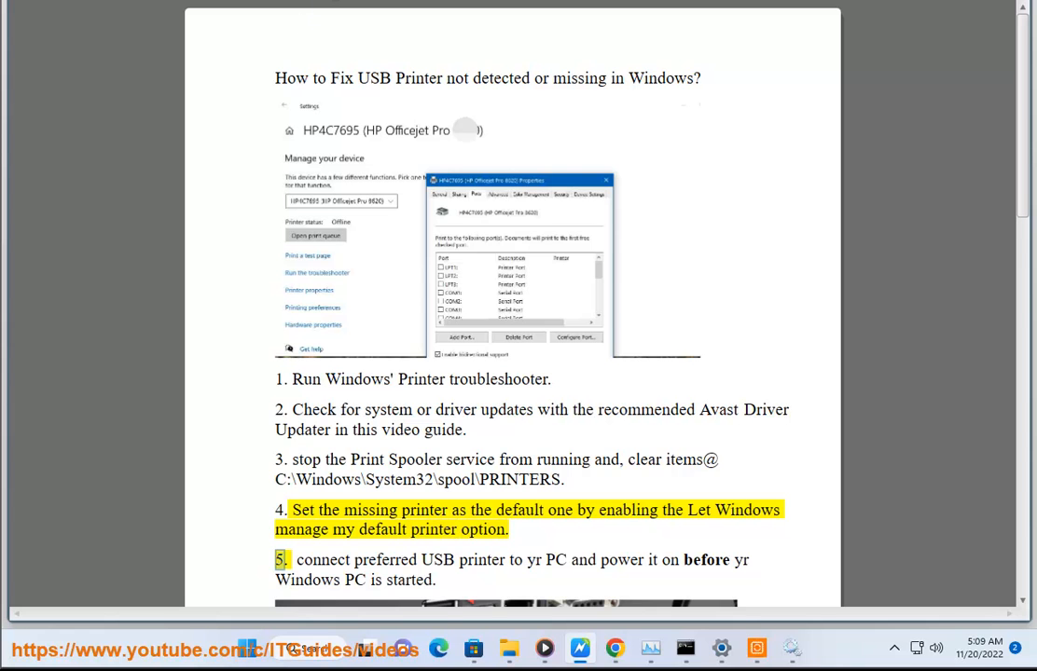
Open the Microsoft Print to PDF printer's page under Printers & scanners in Settings.
left_click(721, 648)
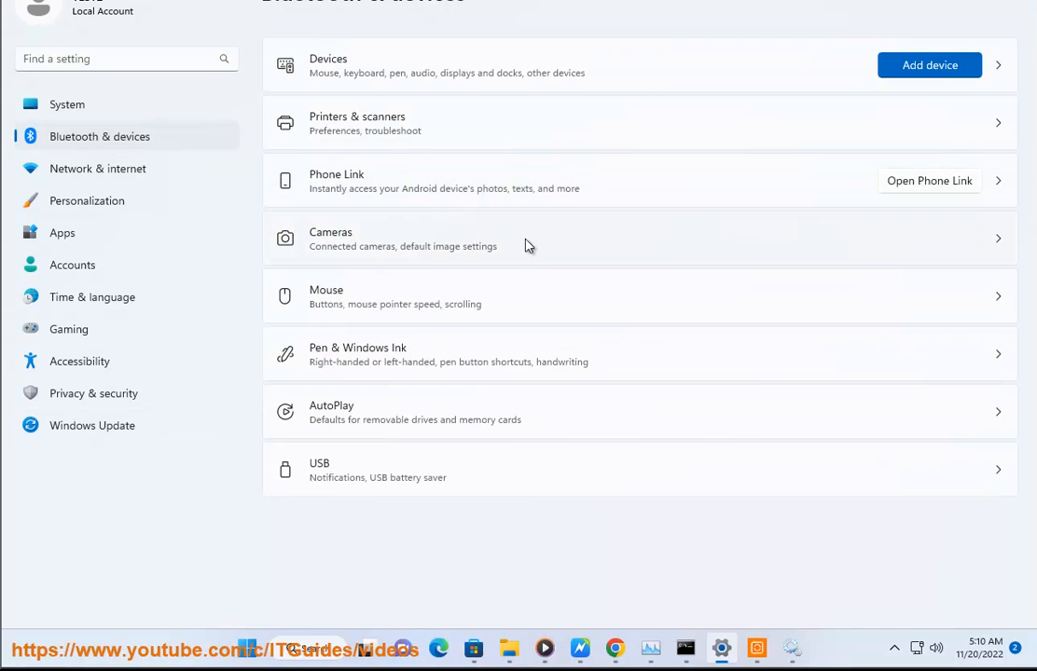
left_click(415, 128)
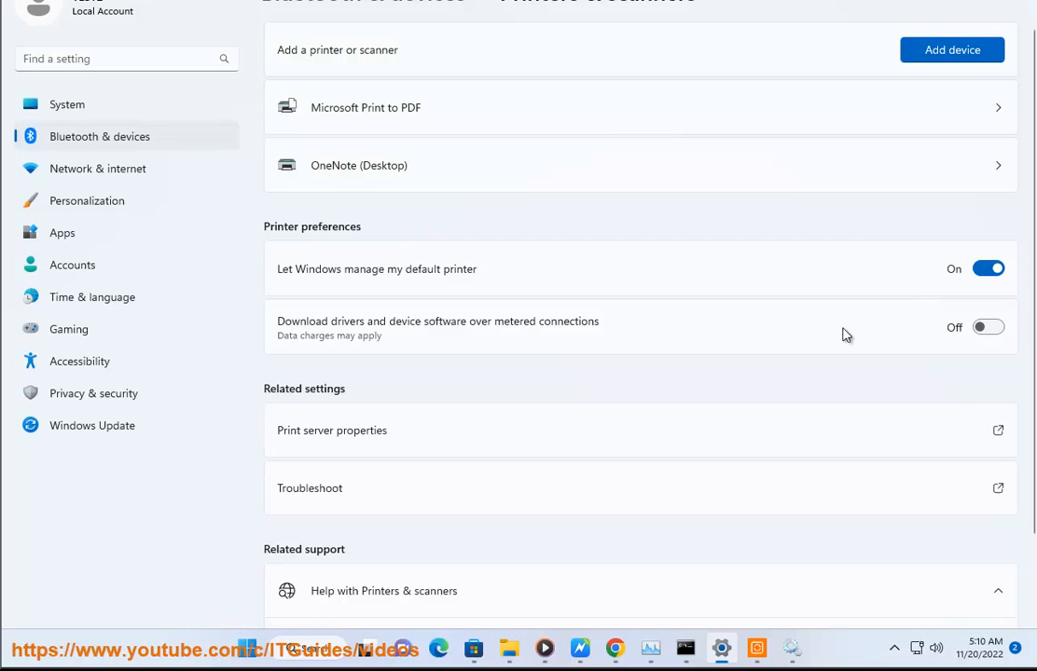
left_click(940, 106)
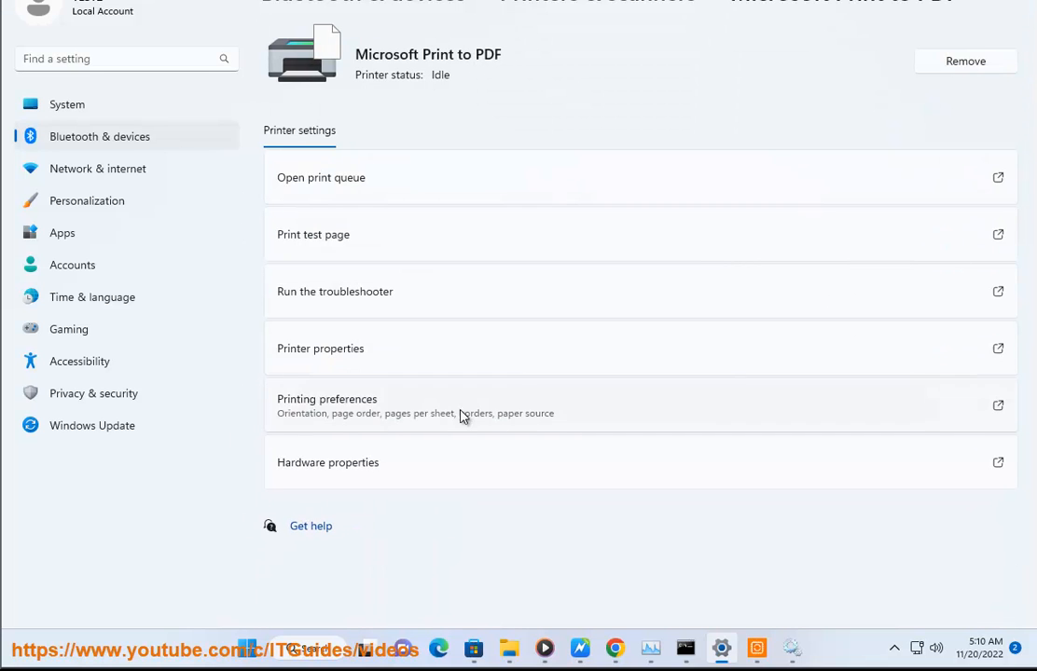
Review the printer's printing preferences and advanced options, cancelling both dialogs without changes.
left_click(357, 407)
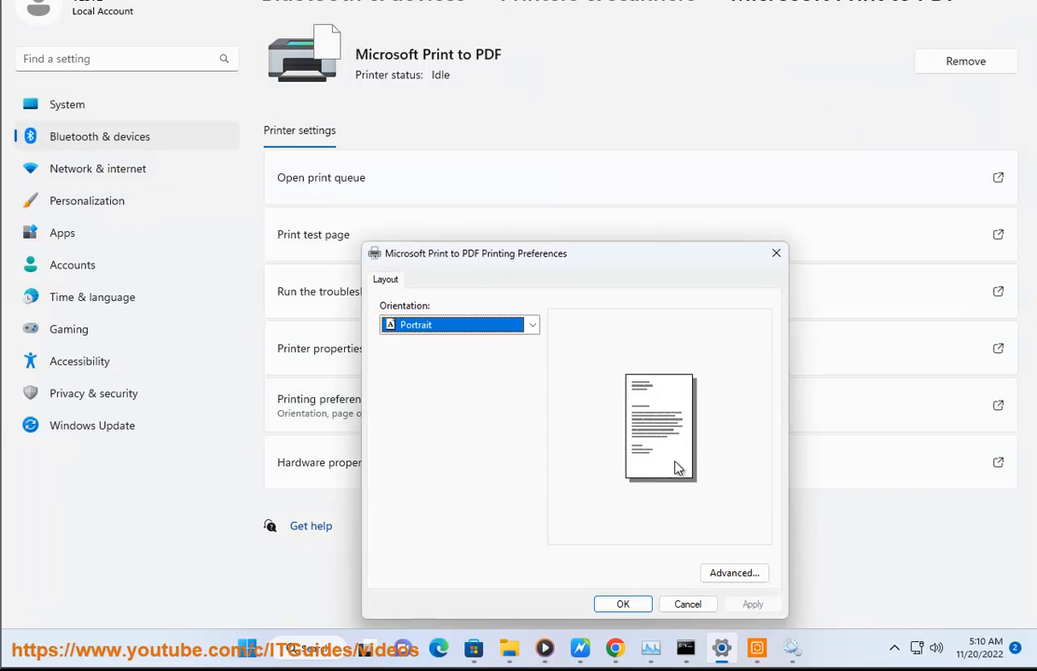
left_click(710, 571)
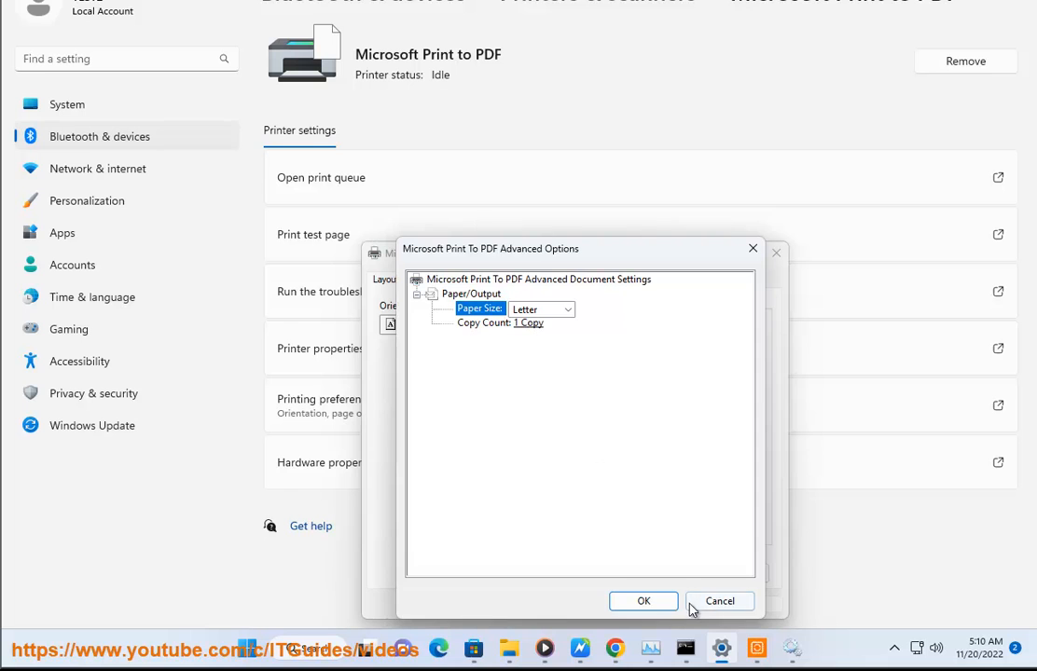
left_click(691, 606)
left_click(688, 604)
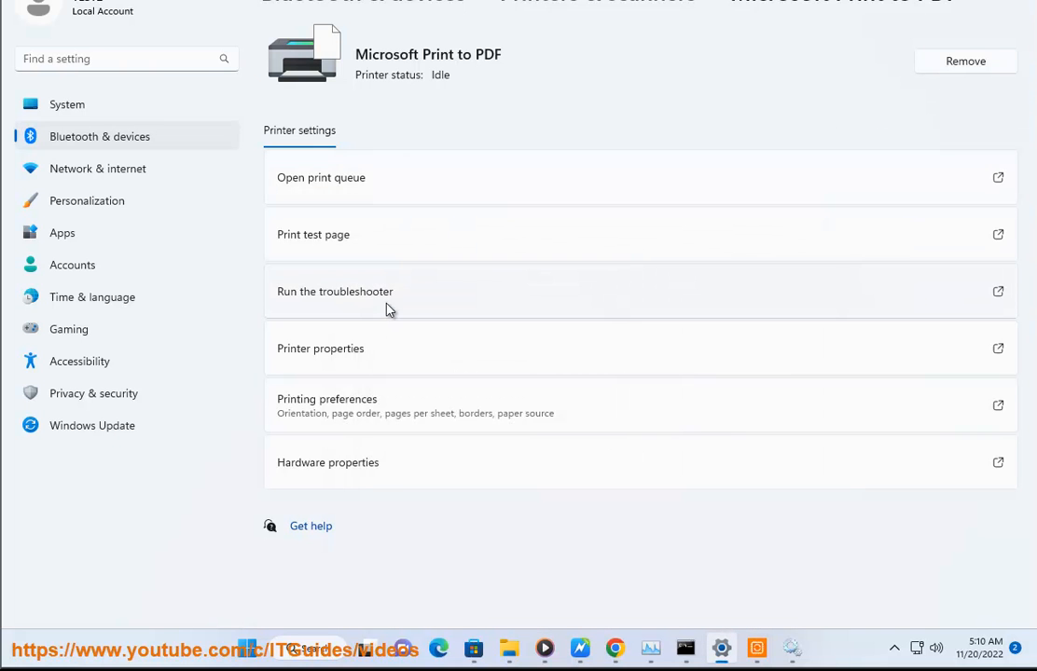
Open the printer's properties, unlock them with Change Properties, and cancel the dialog.
left_click(370, 363)
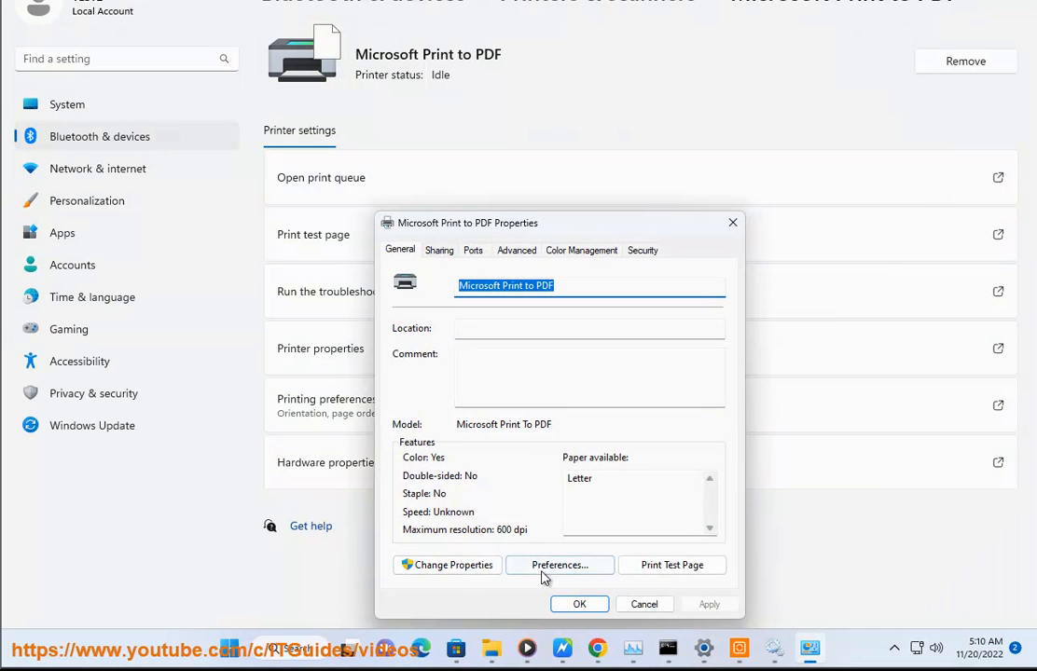
left_click(471, 570)
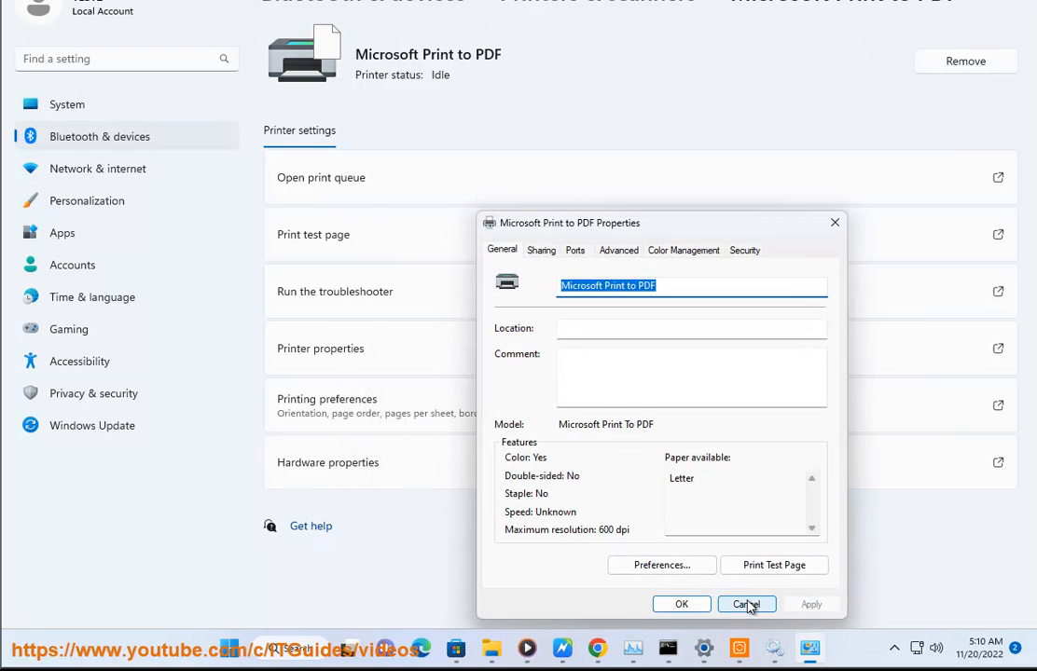
left_click(746, 604)
Reopen the printer's properties and review the sharing, ports, advanced, color management and security settings before returning to the general ones.
left_click(411, 357)
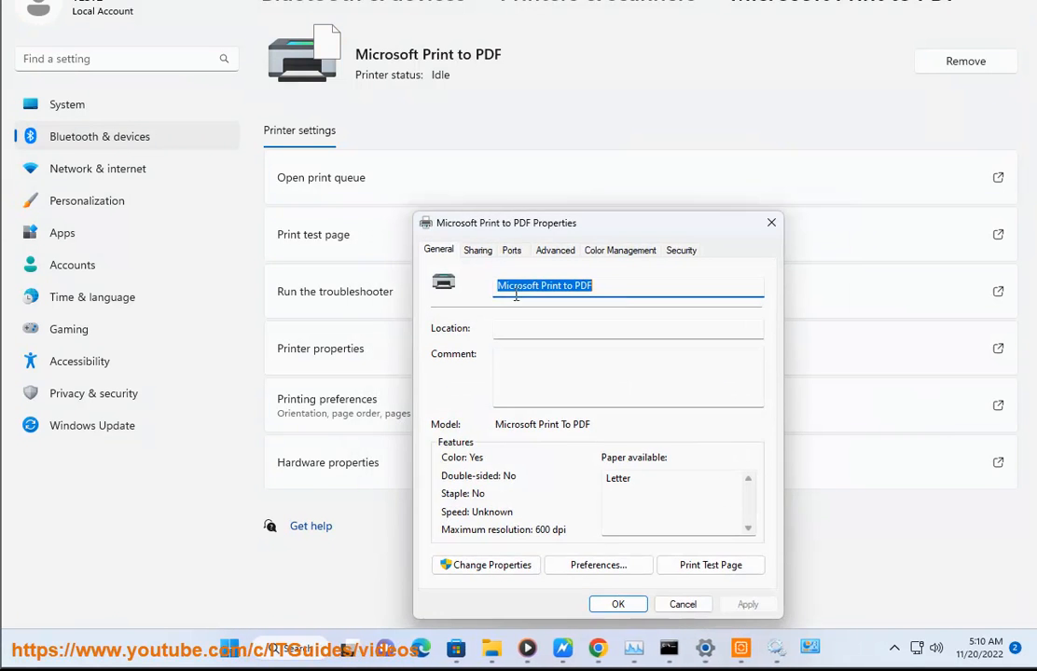
left_click(480, 252)
left_click(511, 250)
left_click(555, 252)
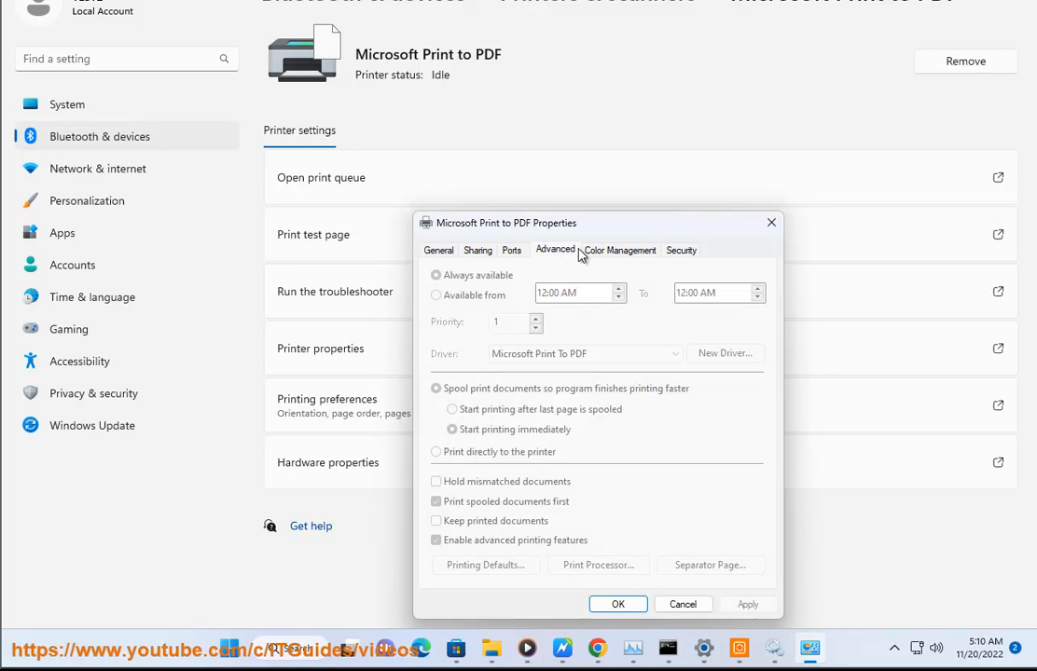
left_click(602, 252)
left_click(680, 251)
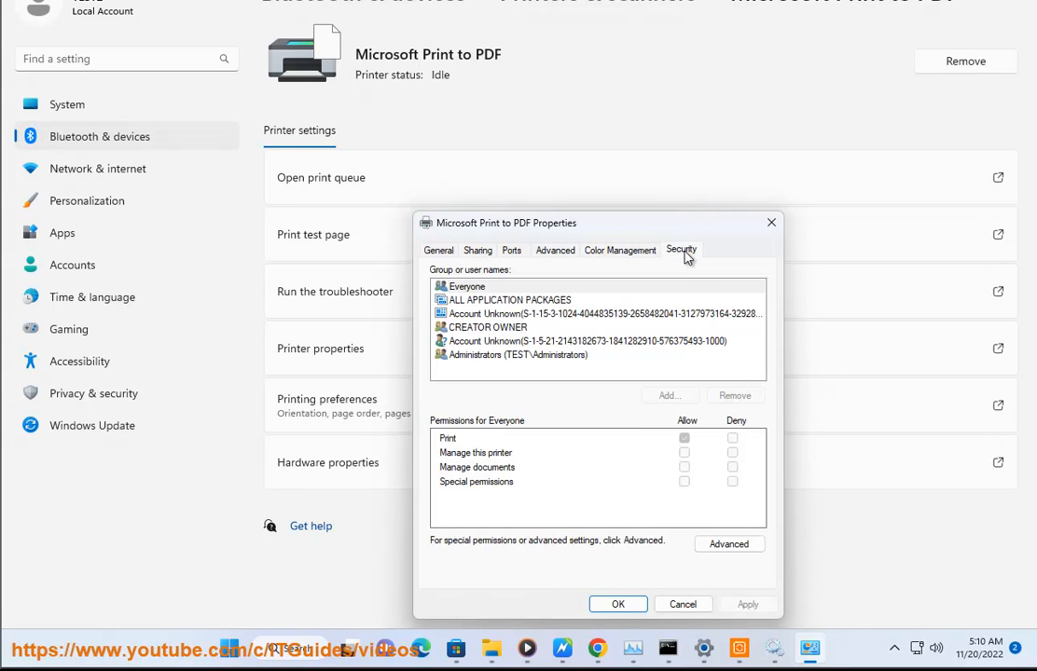
left_click(442, 252)
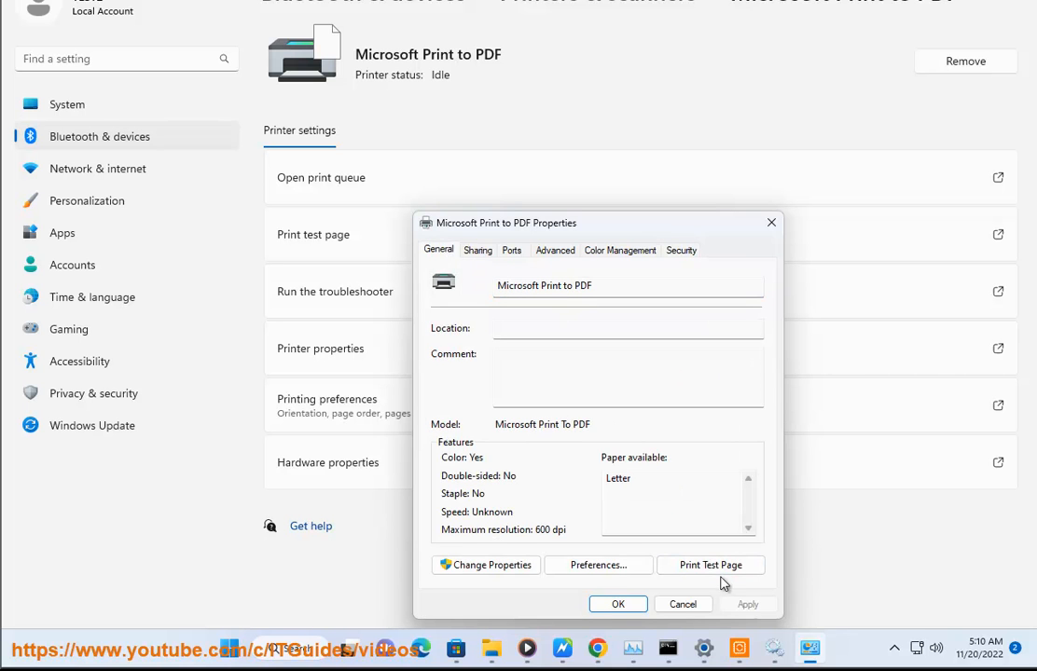
Unlock the printer's properties, review the sharing, ports, advanced, color management and security settings, then cancel and return to Printers & scanners.
left_click(521, 565)
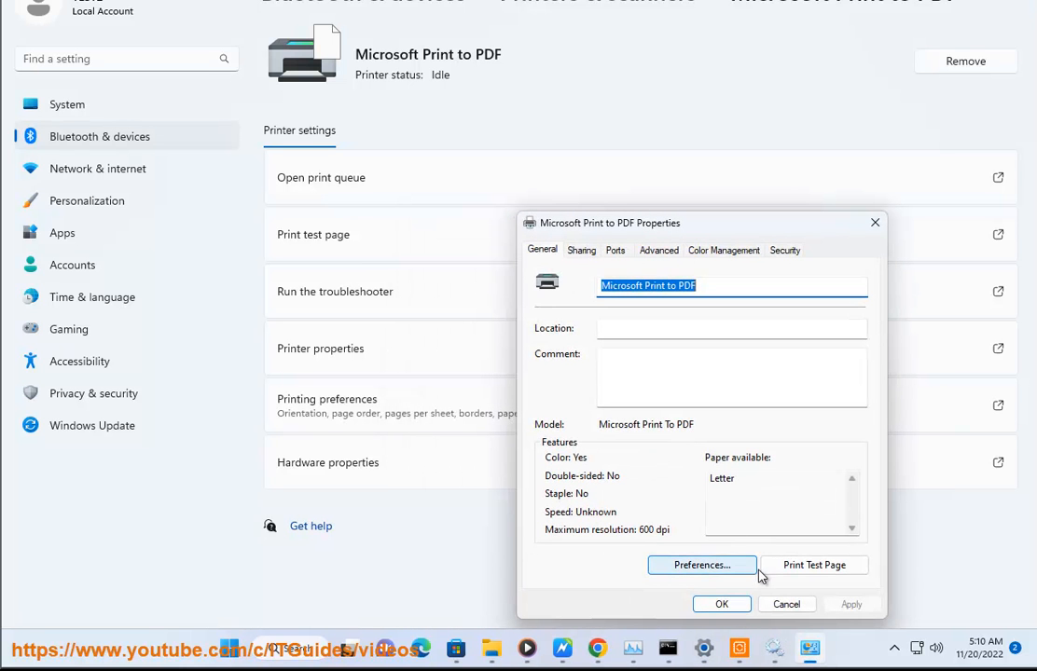
left_click(582, 252)
left_click(615, 250)
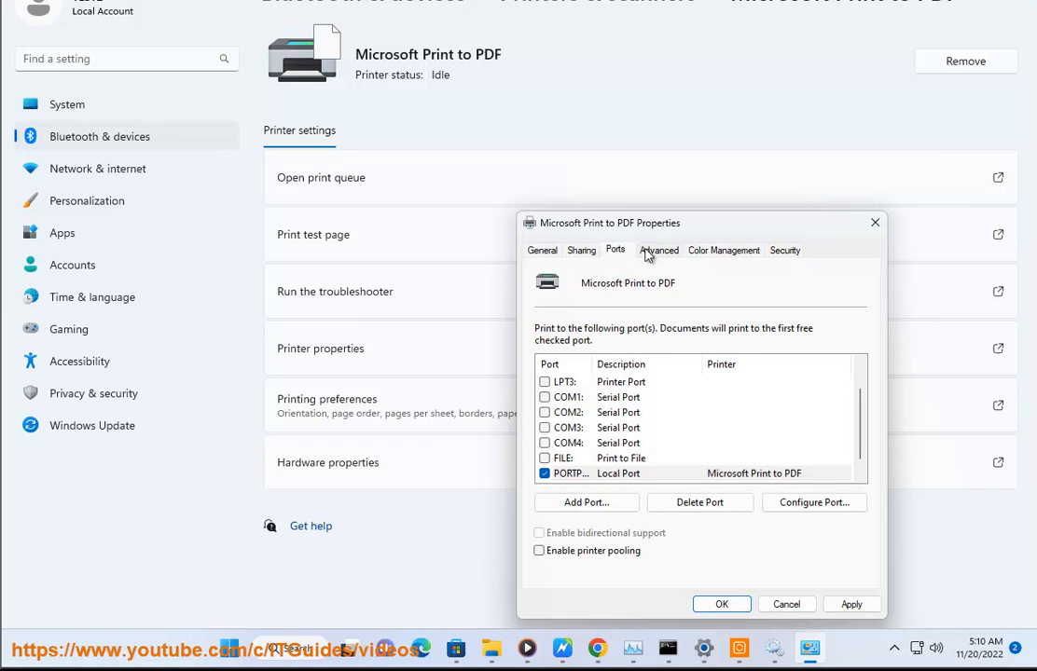
left_click(657, 252)
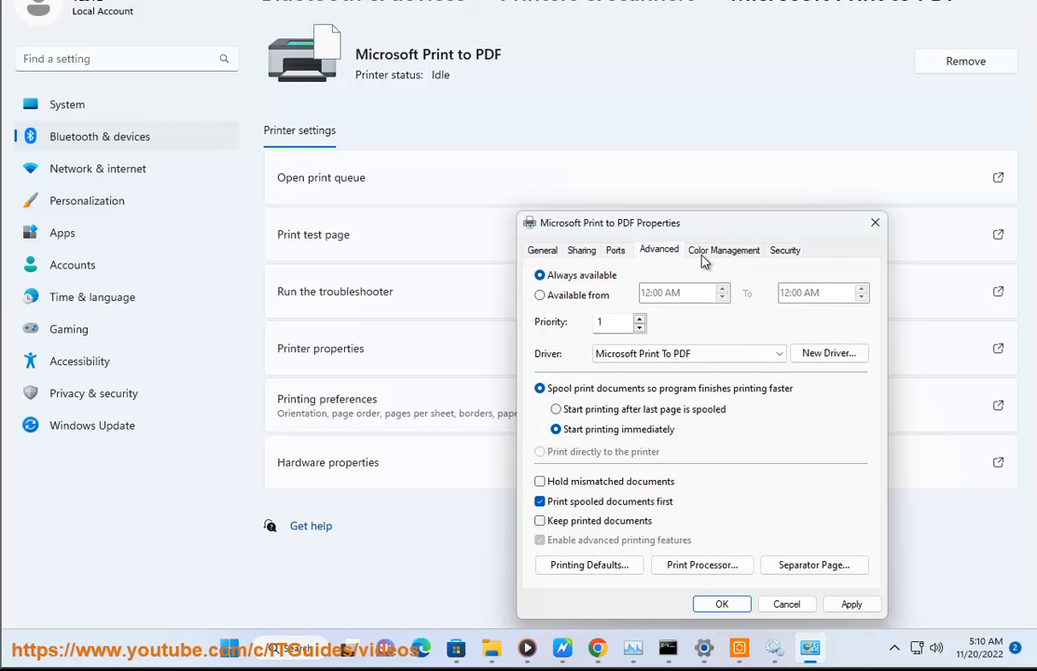
left_click(714, 255)
left_click(793, 253)
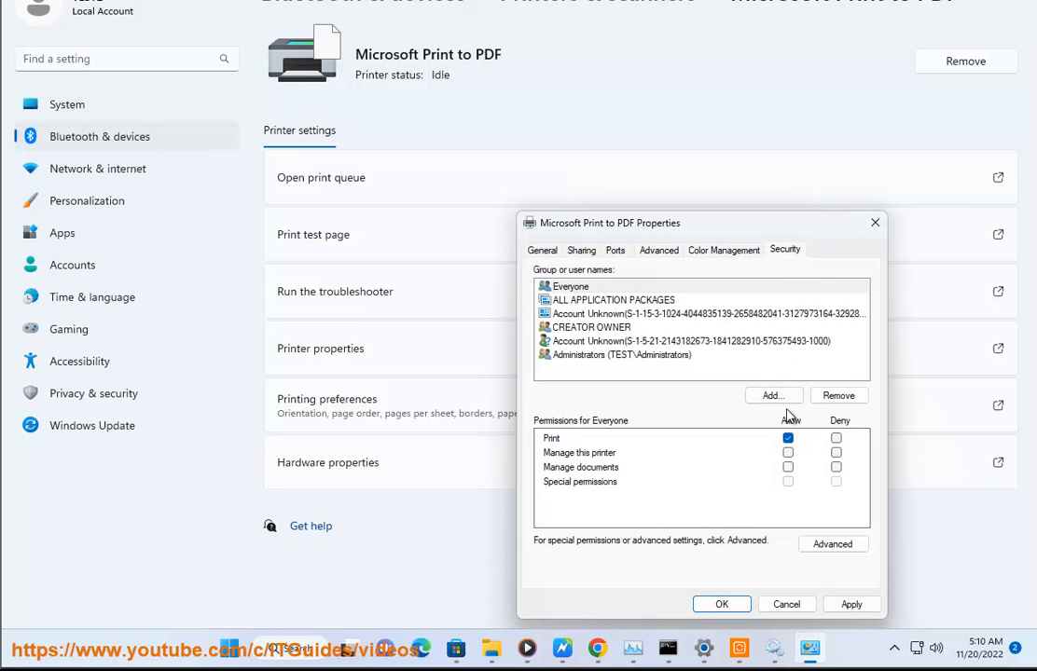
left_click(780, 606)
left_click(616, 9)
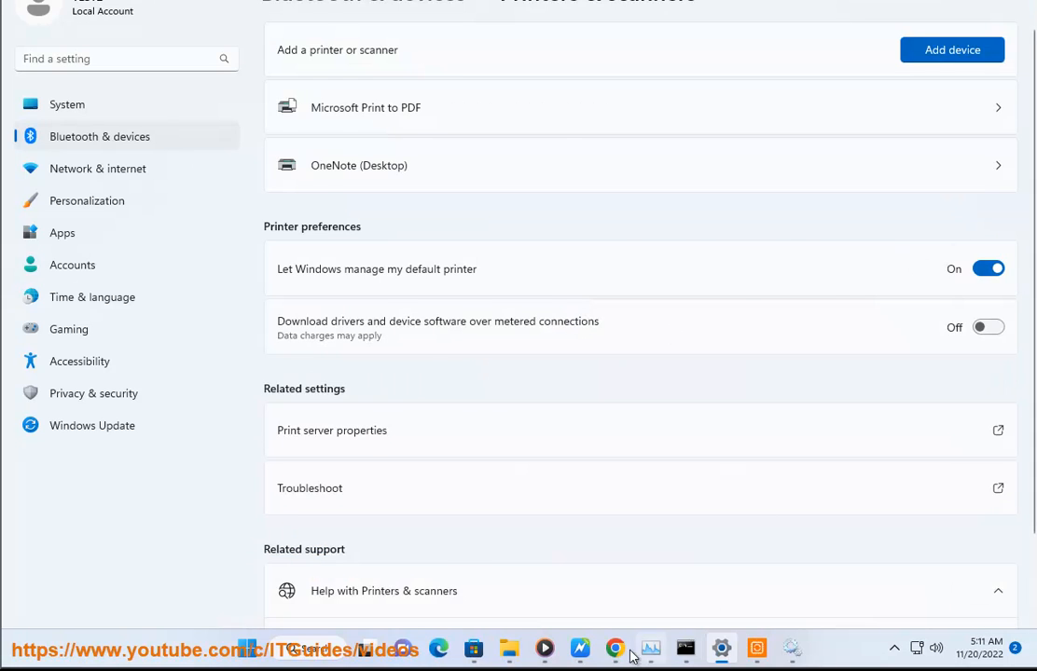
Search Google in Chrome for the guide's phrase "USB printer port missing after disconnecting printer while Windows 10 (version 1903 or later) is shut down".
left_click(580, 648)
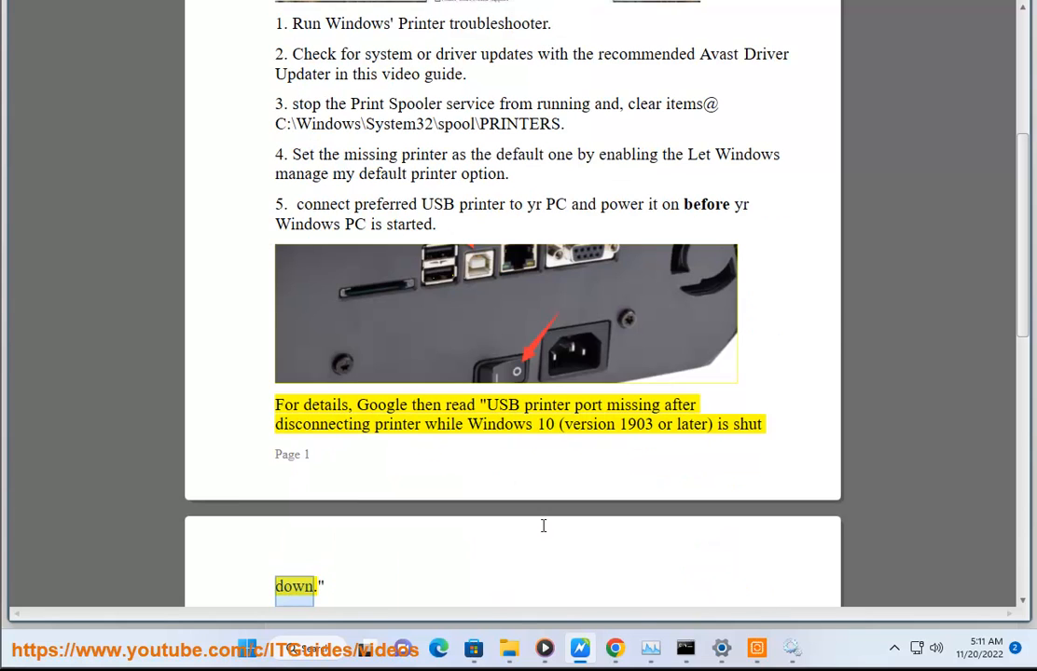
left_click_drag(488, 403, 314, 556)
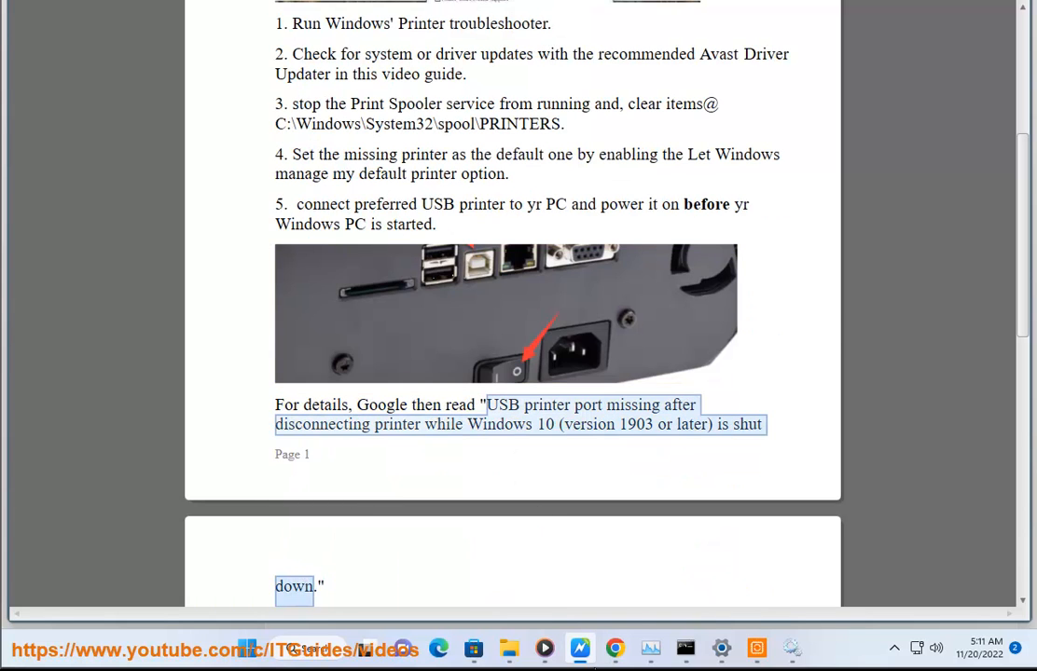
left_click(618, 647)
triple_click(409, 132)
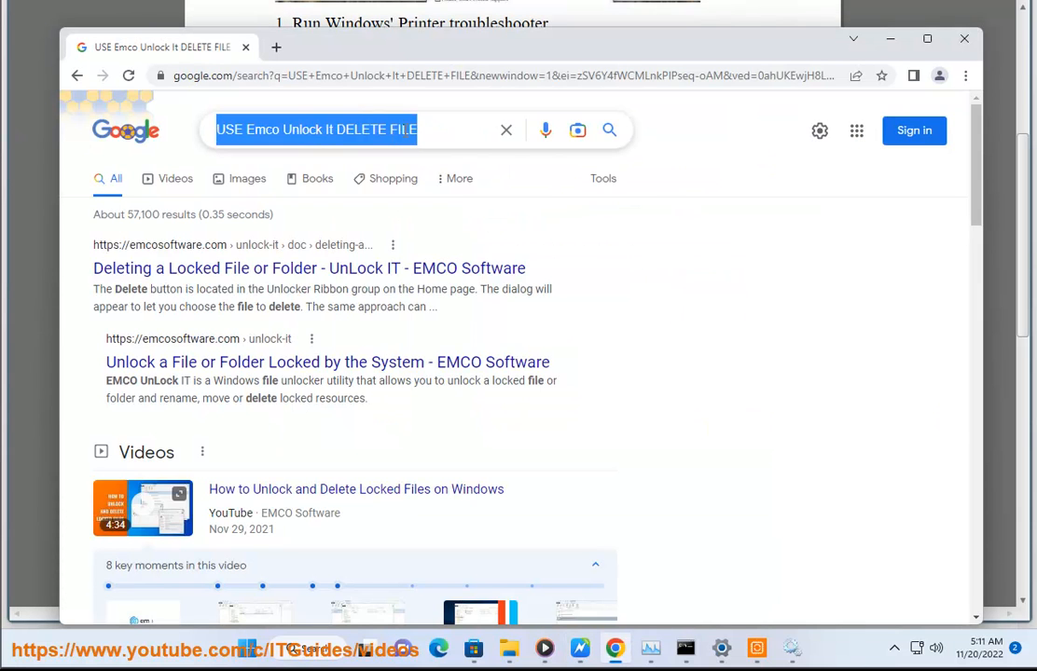
left_click(504, 131)
type("USB printer port missing after Windows 10 (version 1903 or later) is shut down")
key("Return")
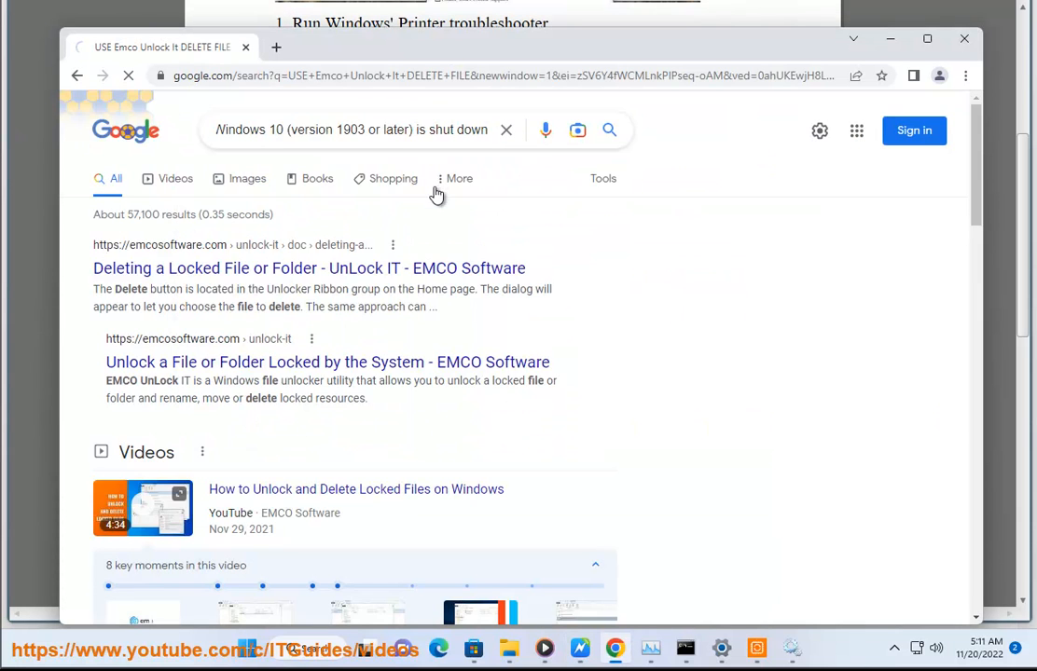
Open the Microsoft Support article about the missing USB printer port in a new tab and select its web address.
right_click(315, 272)
left_click(326, 282)
left_click(307, 47)
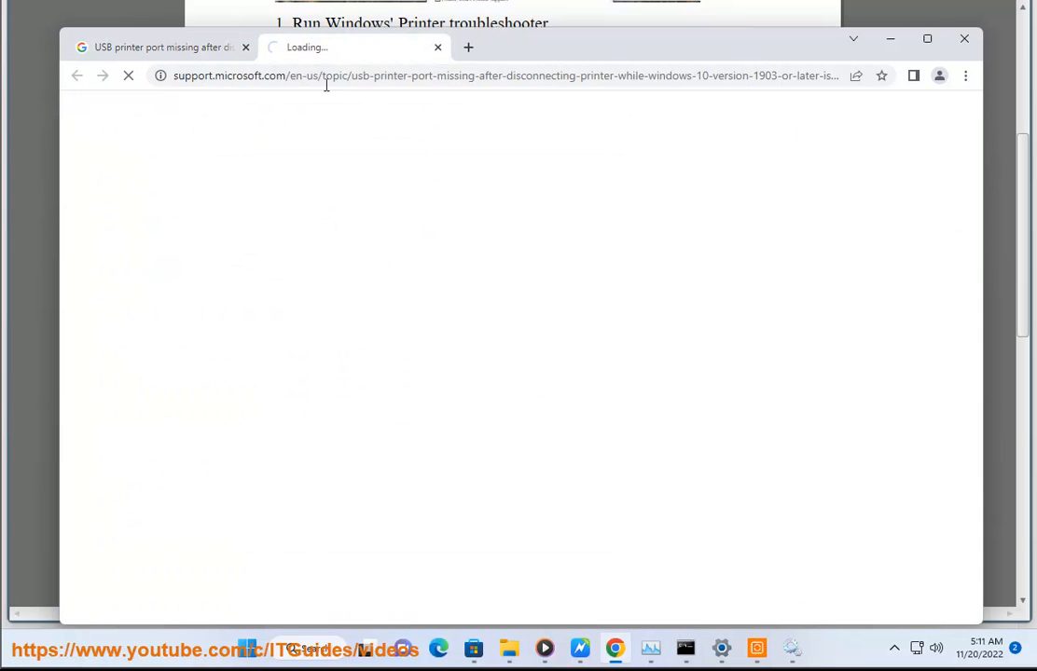
left_click(365, 77)
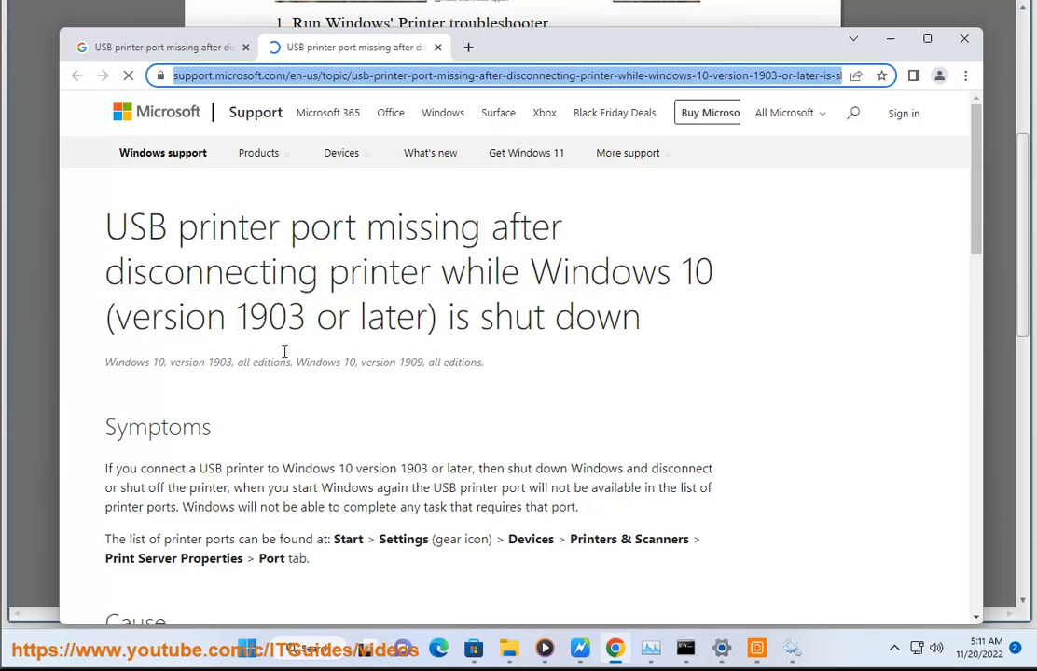
Read the article's title, cause and resolution, highlighting the advice "connecting a powered-on USB printer before starting Windows".
left_click_drag(642, 319, 529, 270)
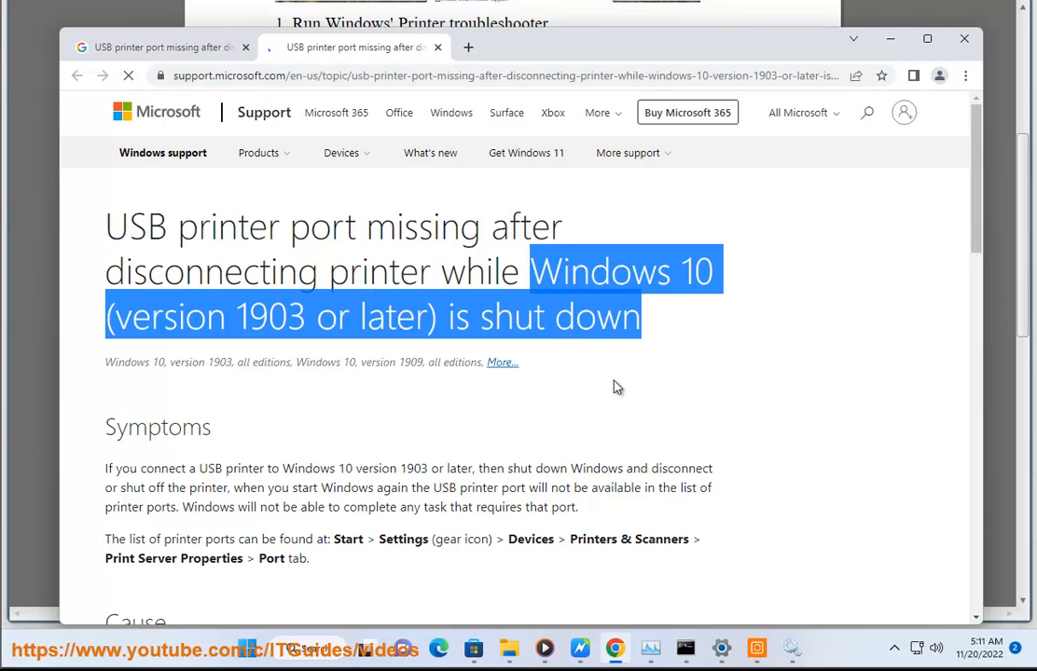
scroll(596, 471, "down", 2)
scroll(181, 380, "down", 2)
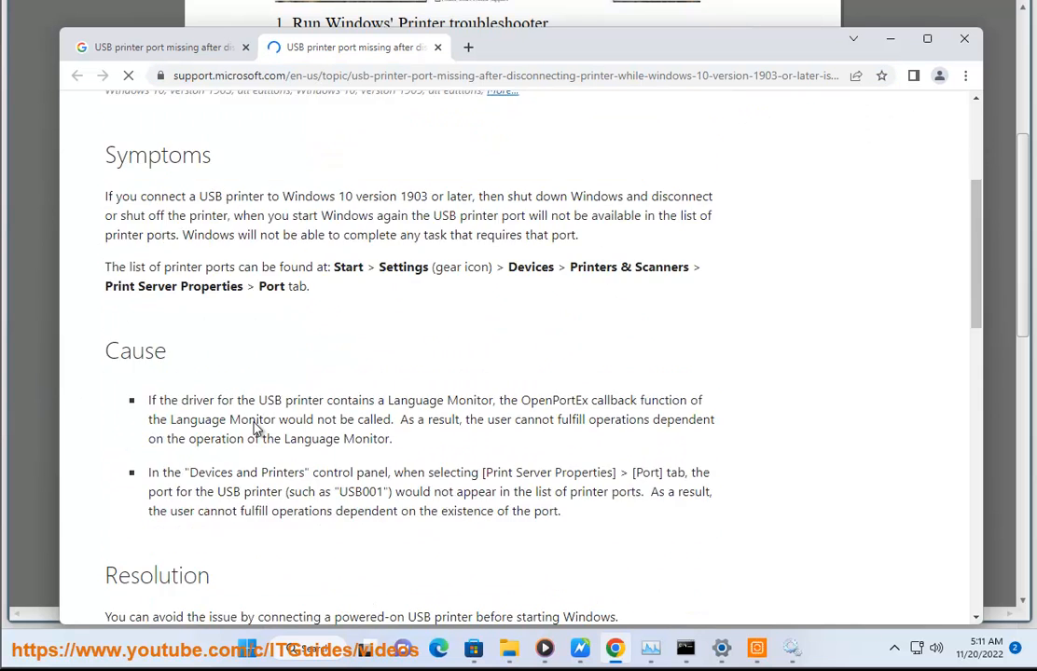
double_click(126, 301)
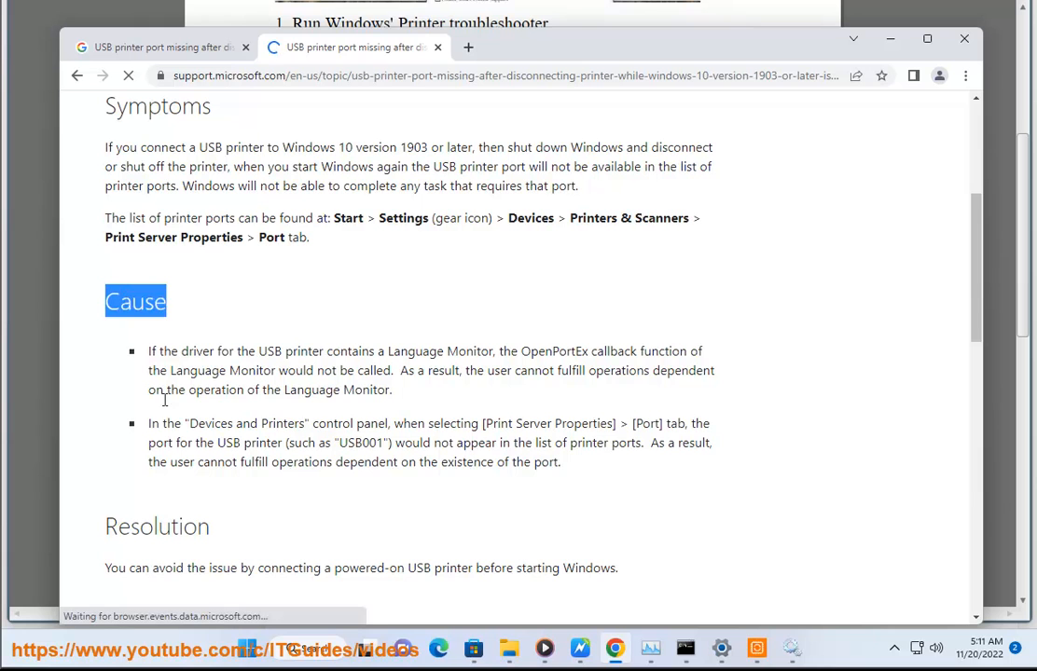
double_click(182, 528)
scroll(274, 490, "down", 1)
left_click_drag(260, 488, 625, 489)
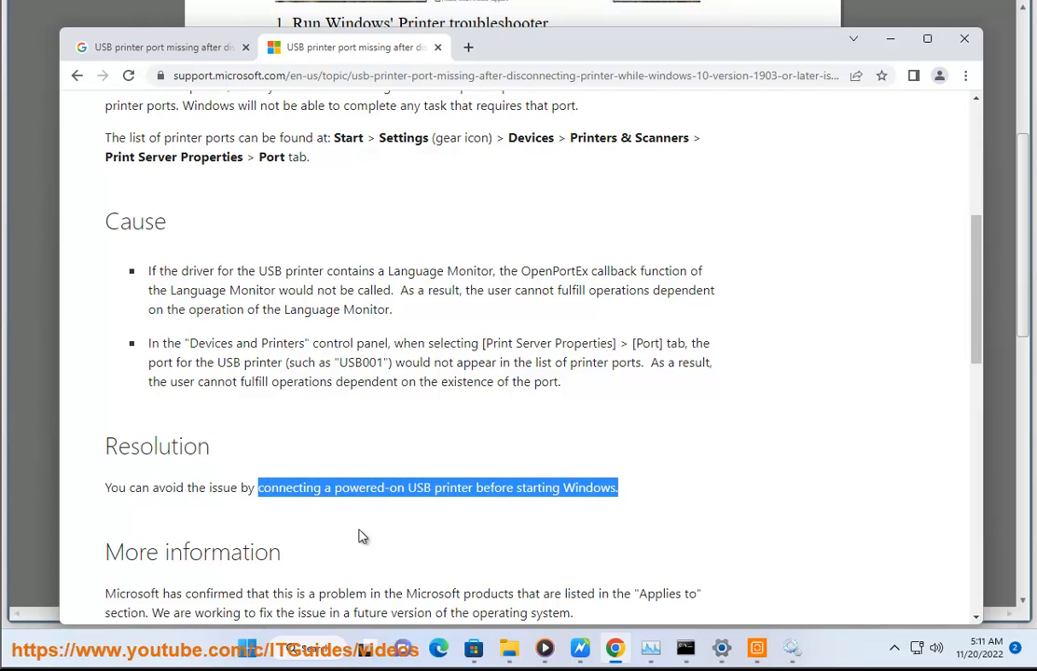